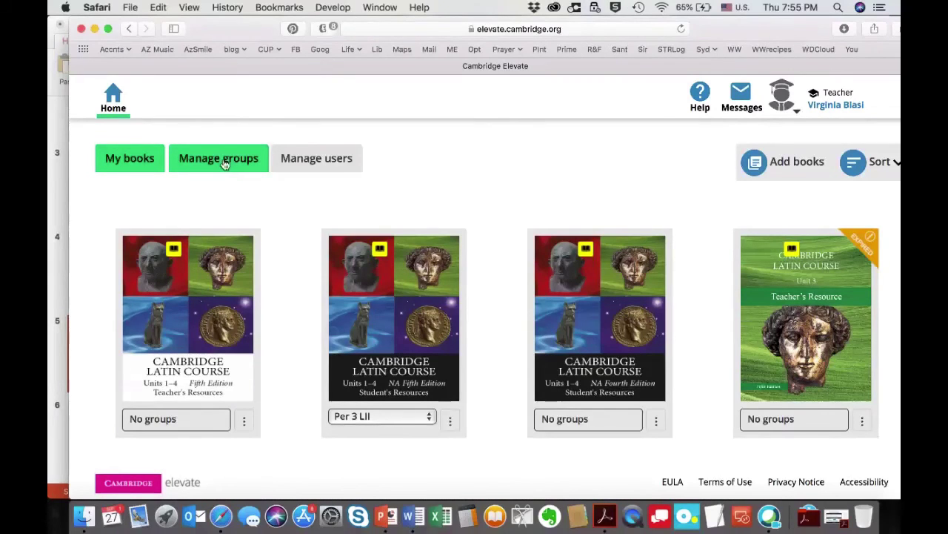
Open Manage groups and scroll through the Per 3 LII group's student list.
click(224, 162)
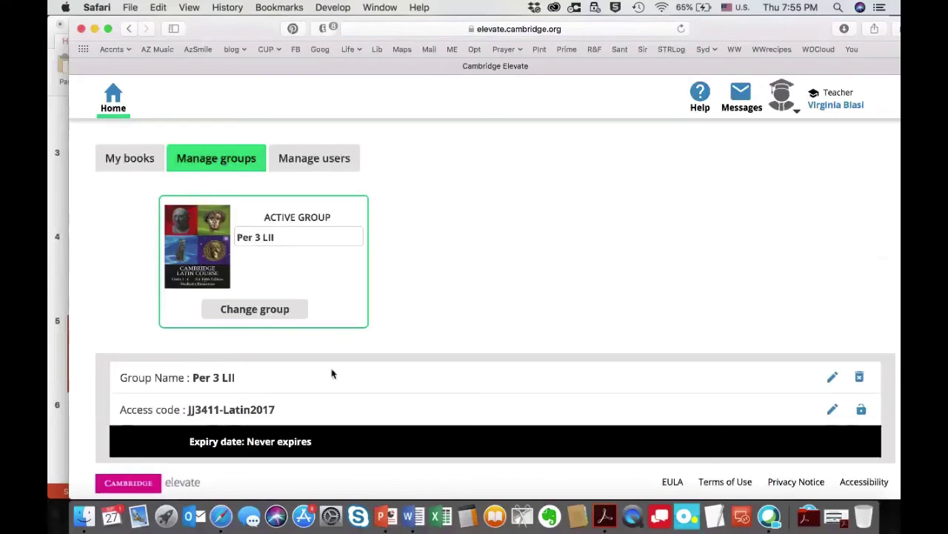
scroll(332, 374, down, 5)
scroll(332, 374, up, 2)
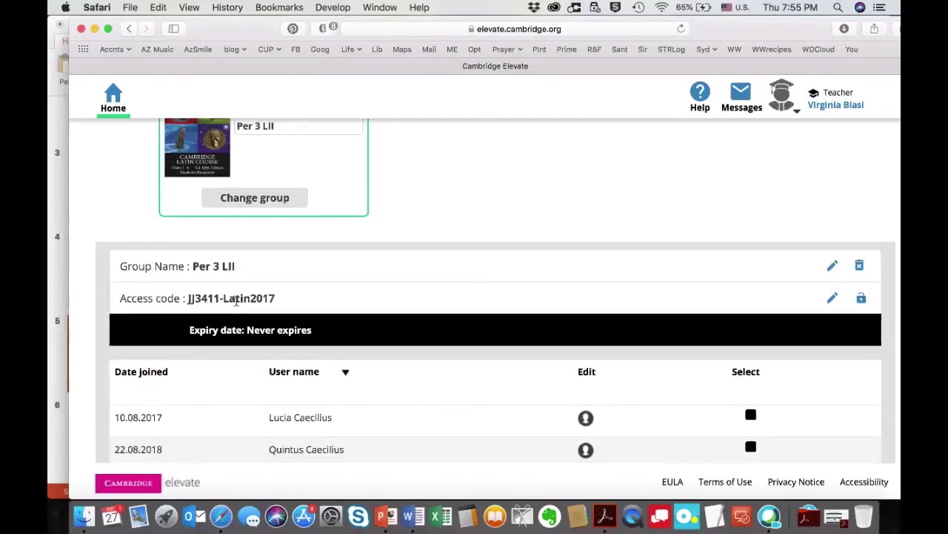
scroll(277, 413, down, 2)
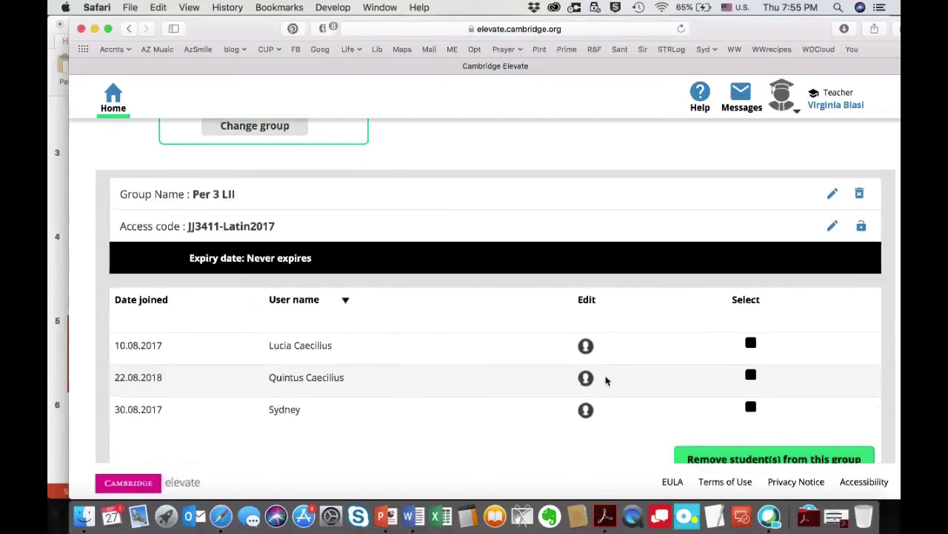
Inspect a student's account details in edit mode without saving, then show the Manage users list.
click(586, 348)
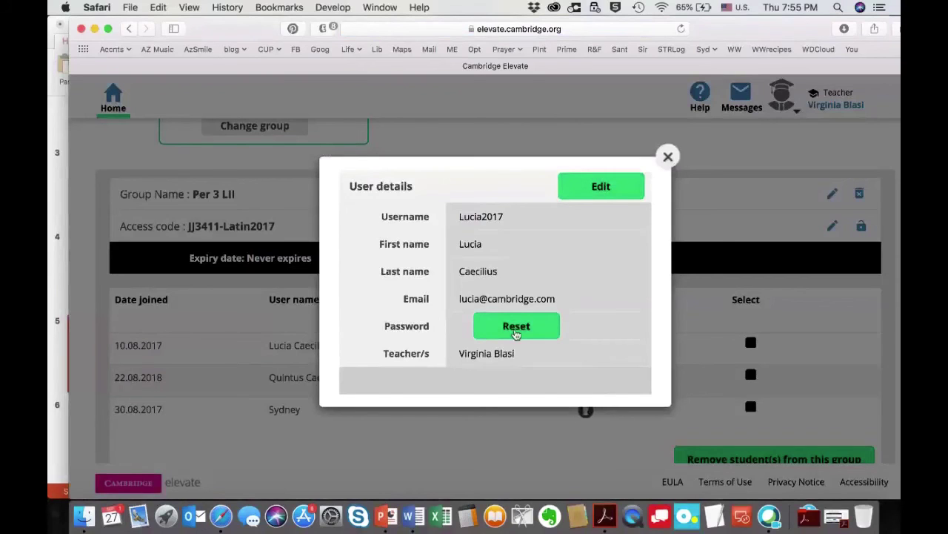
click(603, 186)
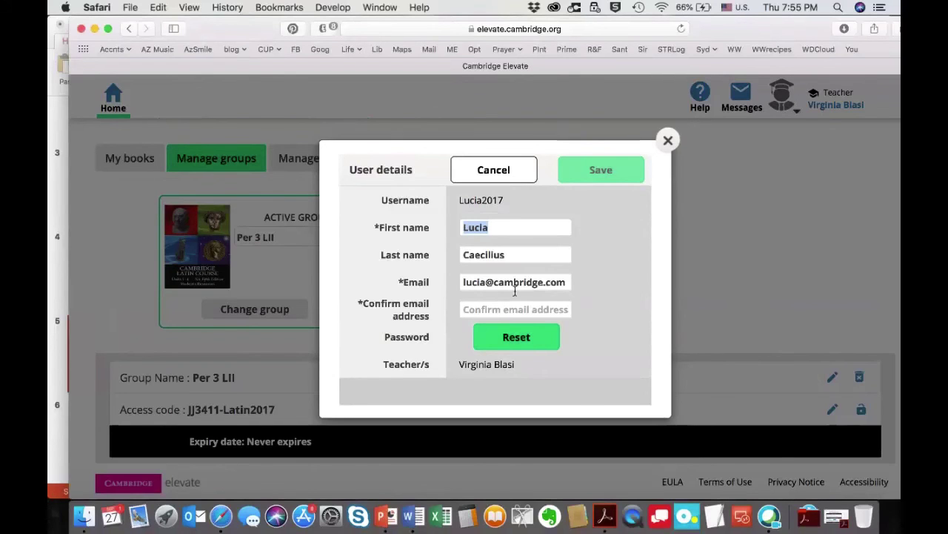
click(510, 168)
click(668, 155)
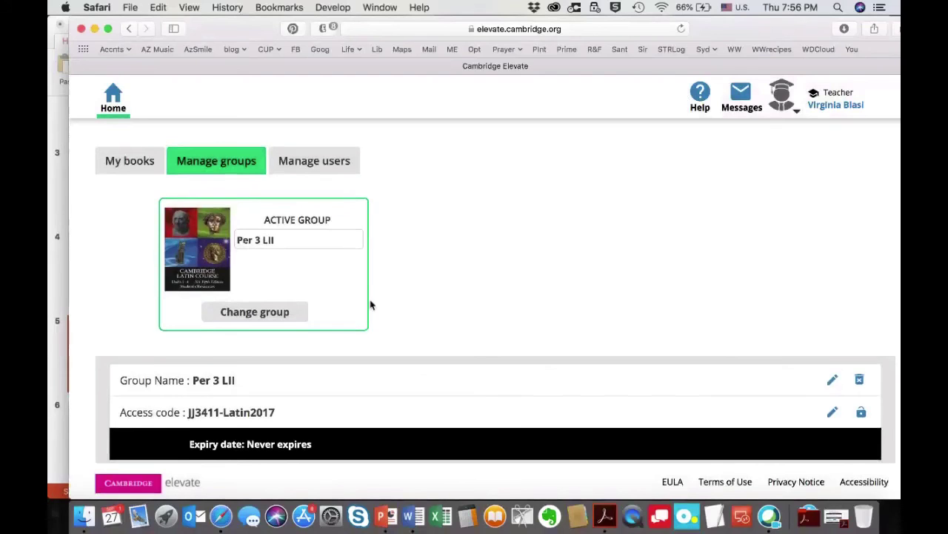
click(314, 159)
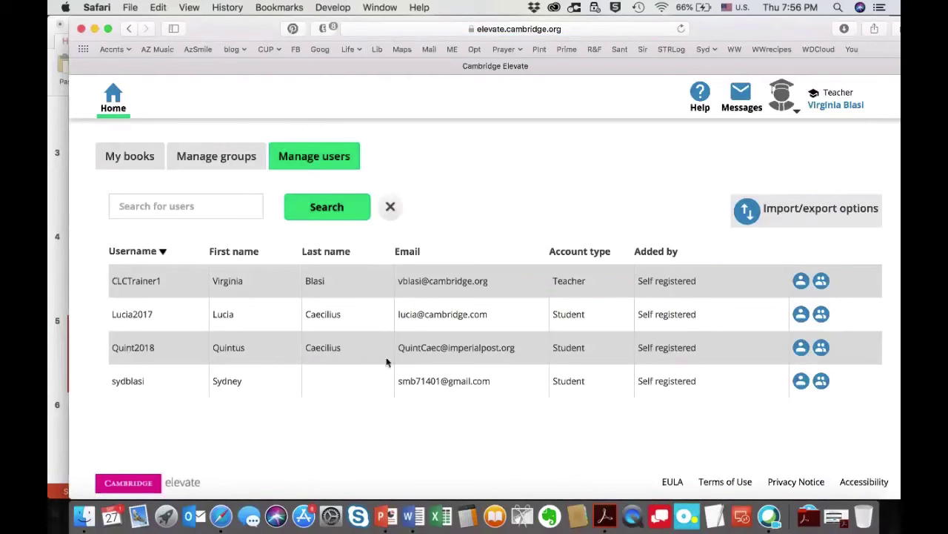
View the teacher account's details and group memberships, then go Home to the book shelf.
click(801, 280)
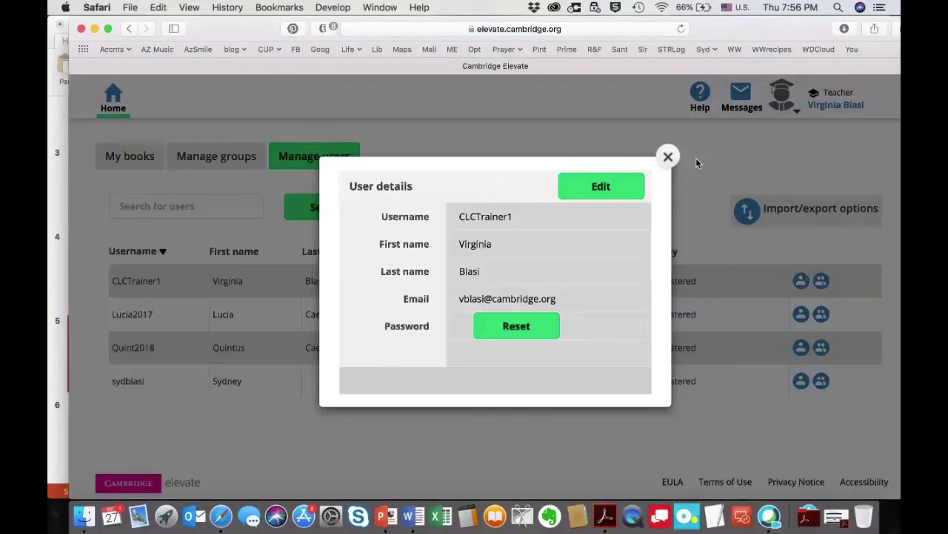
click(667, 157)
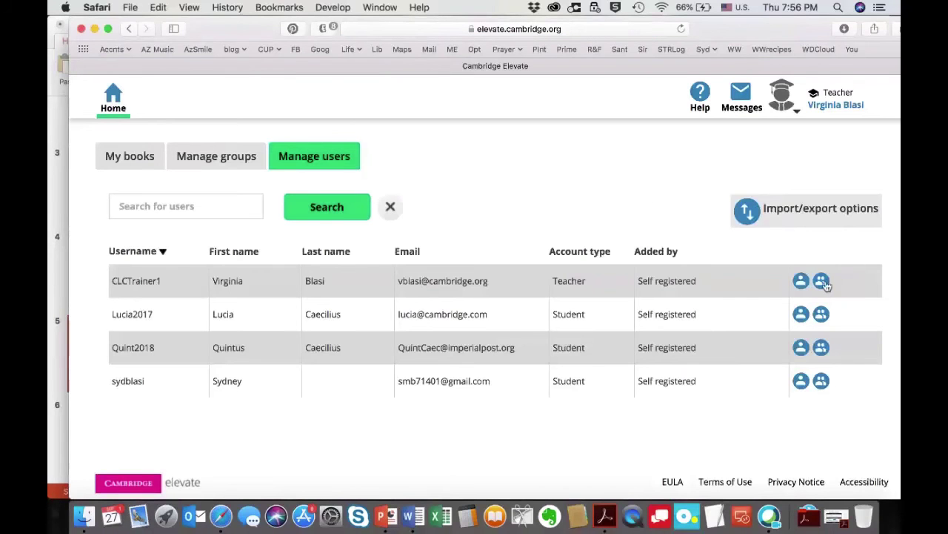
click(823, 283)
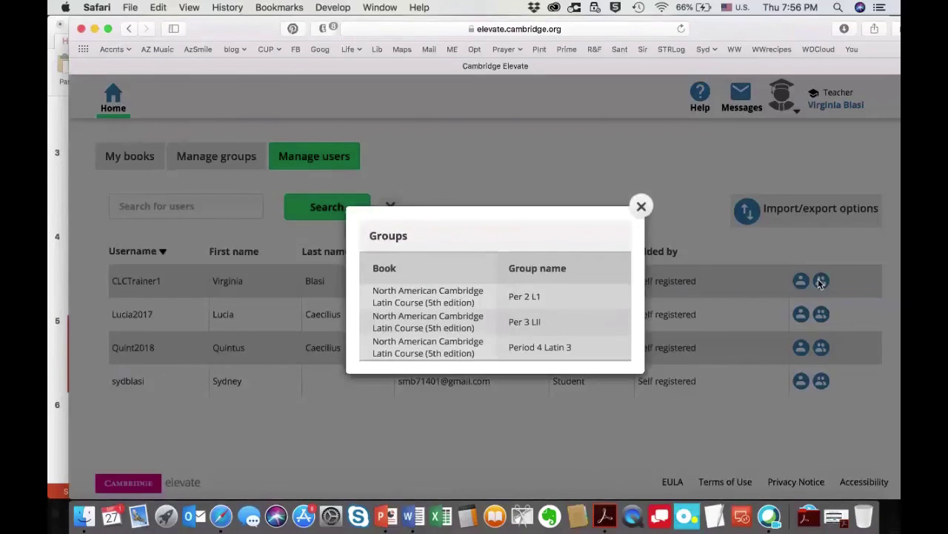
click(639, 207)
click(112, 104)
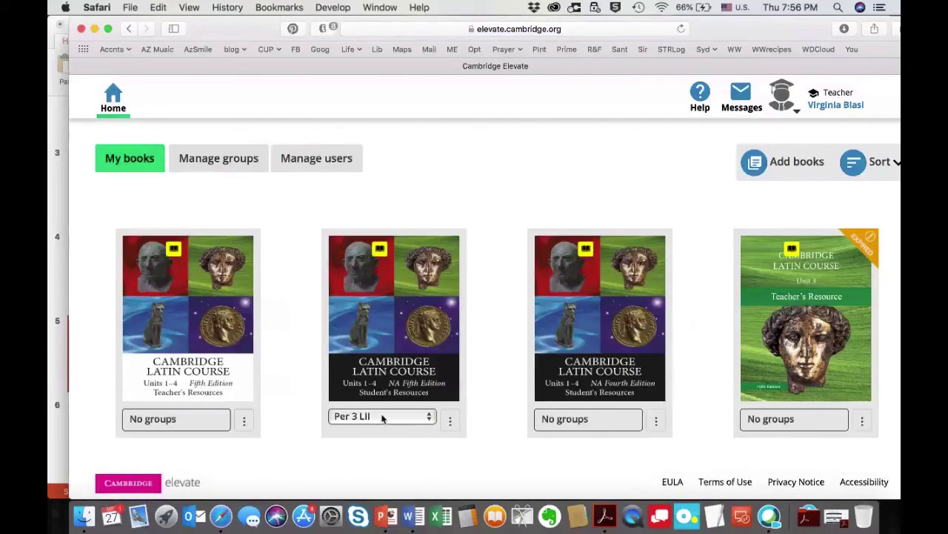
Choose Create group from the fifth edition Student's Resources options menu.
click(448, 417)
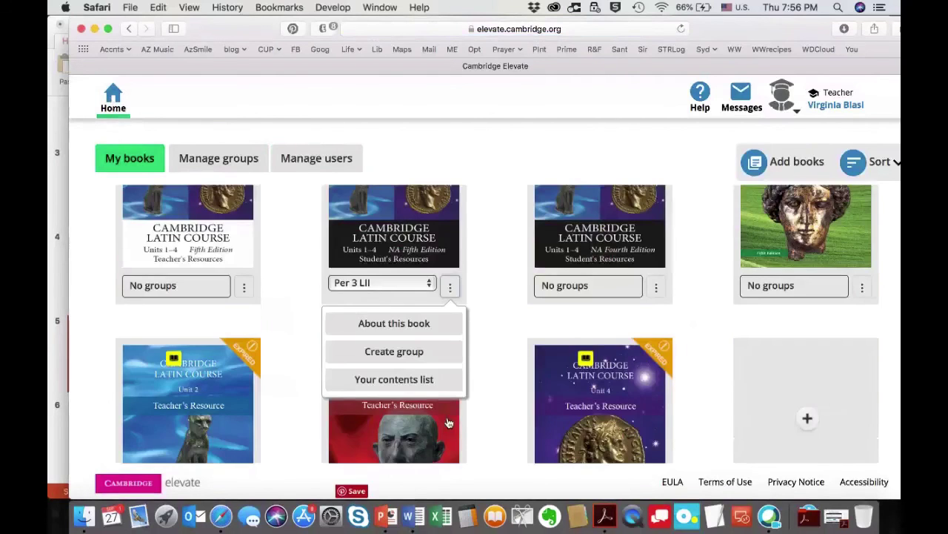
click(384, 359)
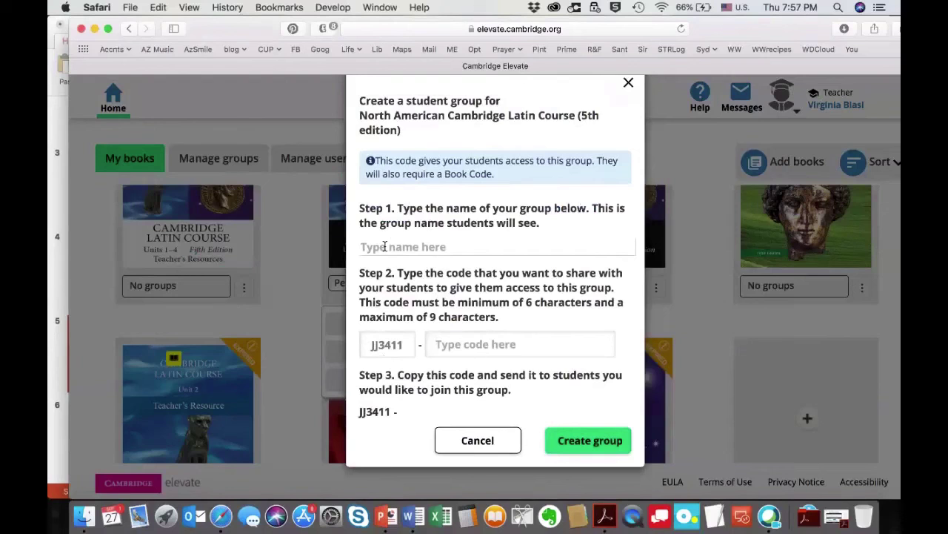
Enter Latin V as the group name, clearing it from the code field where it was mistyped.
text(Latin V)
drag(498, 337, 404, 336)
key(BackSpace)
click(407, 248)
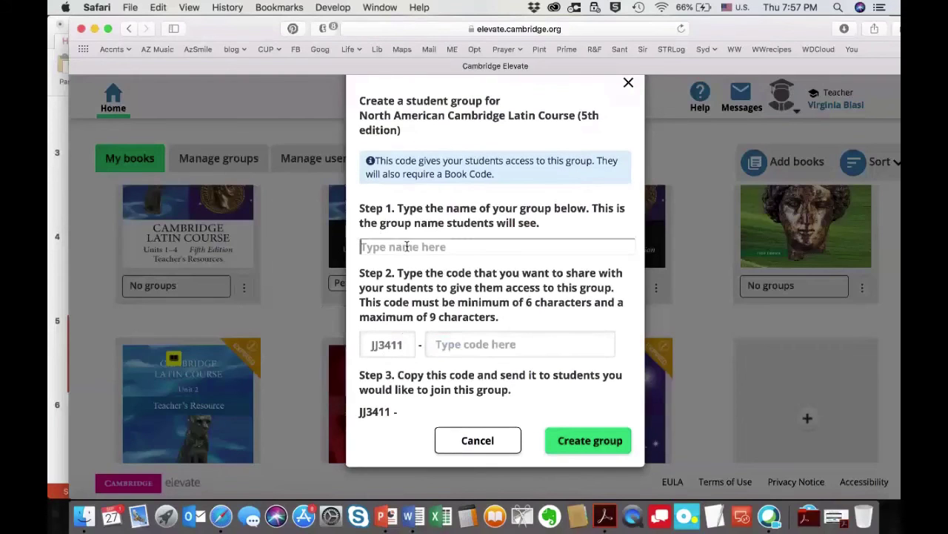
text(Latin V)
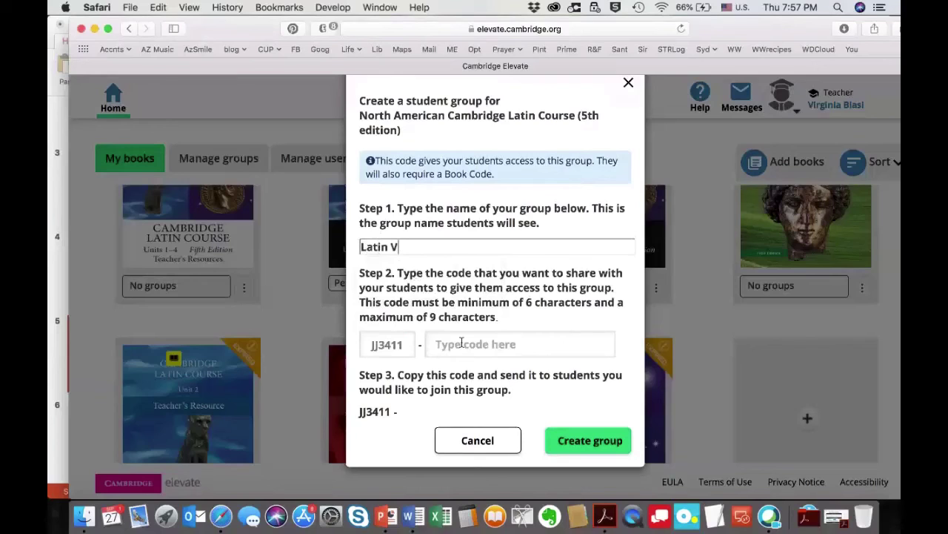
click(461, 342)
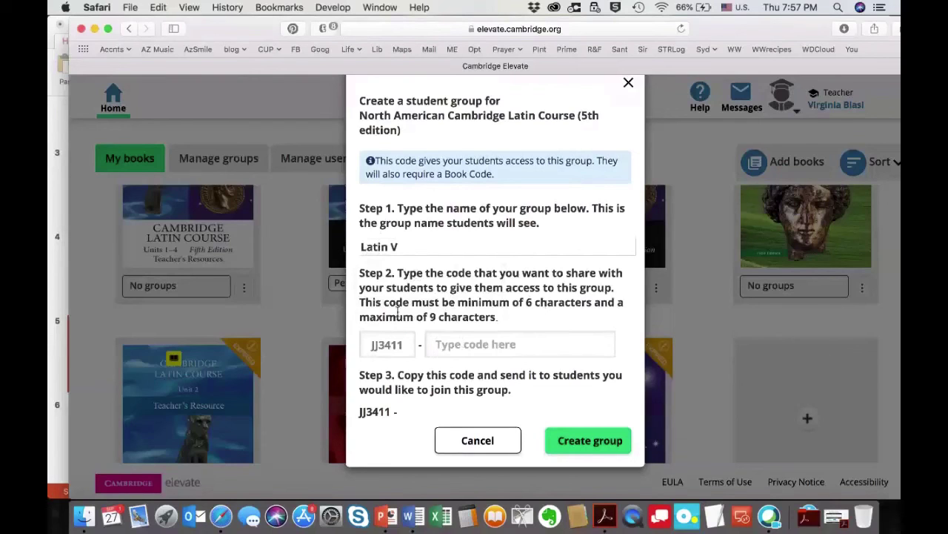
click(444, 348)
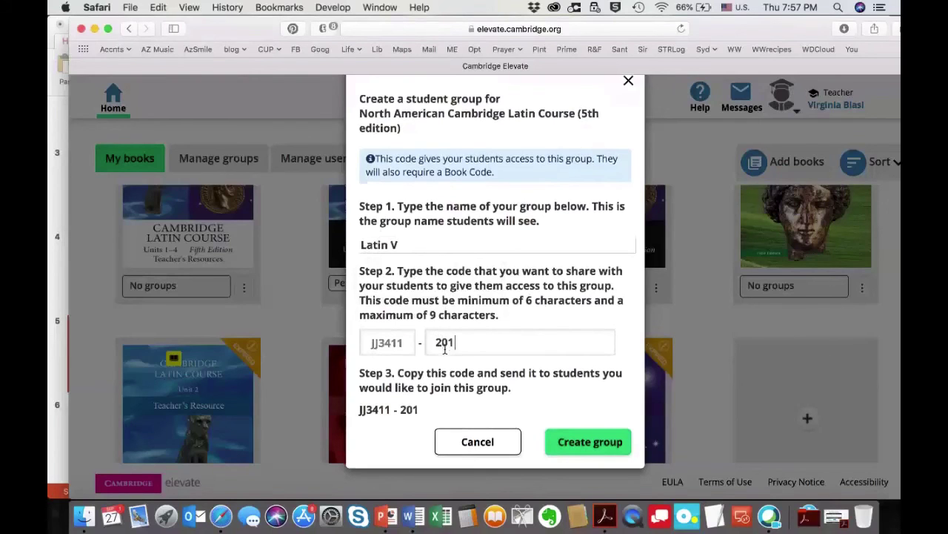
key(BackSpace)
key(BackSpace)
key(BackSpace)
key(BackSpace)
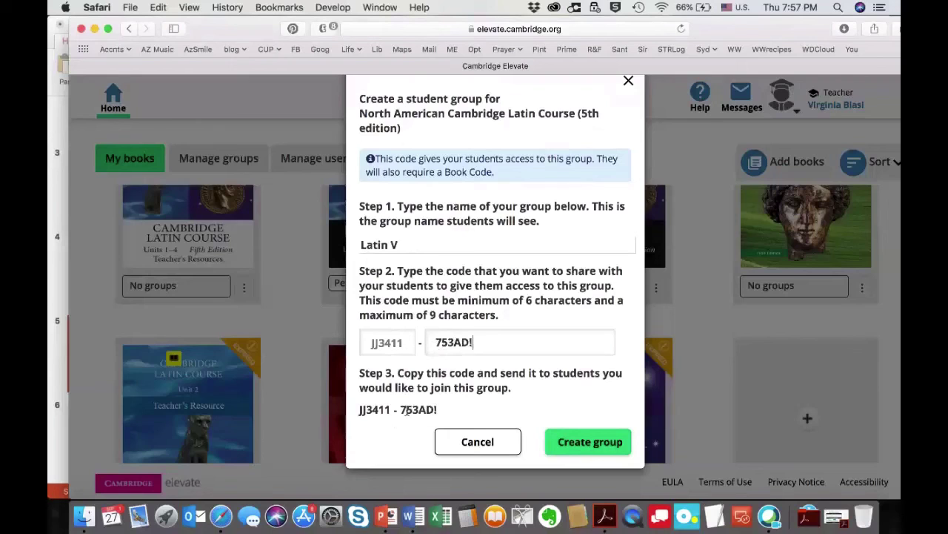
drag(360, 412, 446, 407)
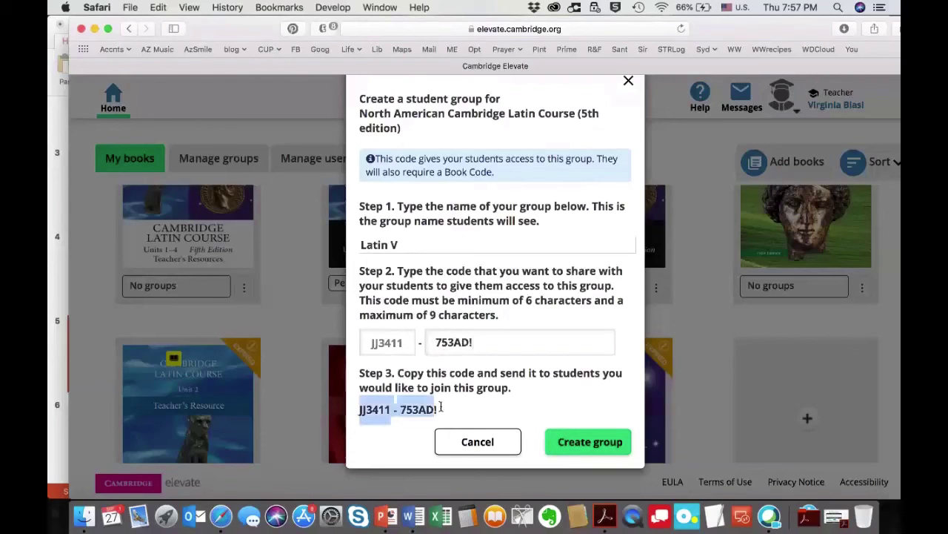
click(600, 449)
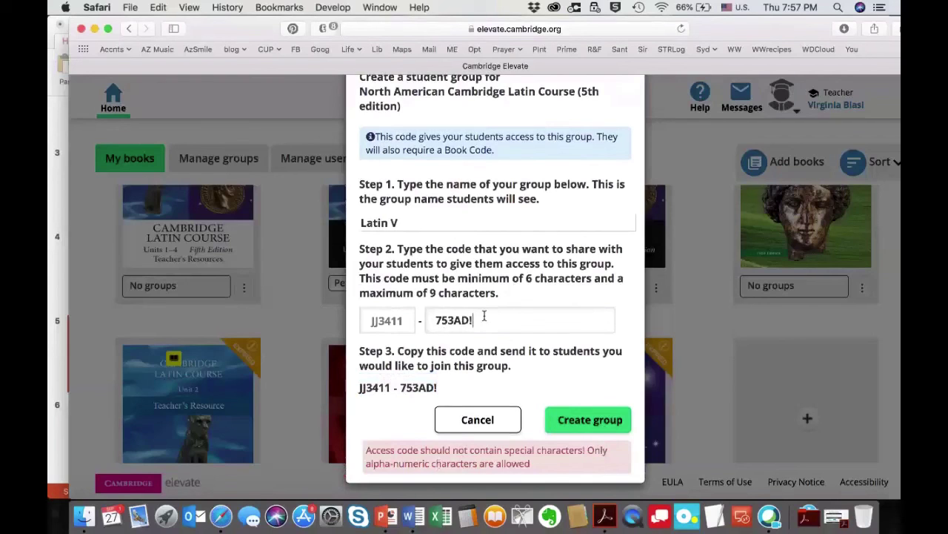
key(BackSpace)
text(1)
click(573, 422)
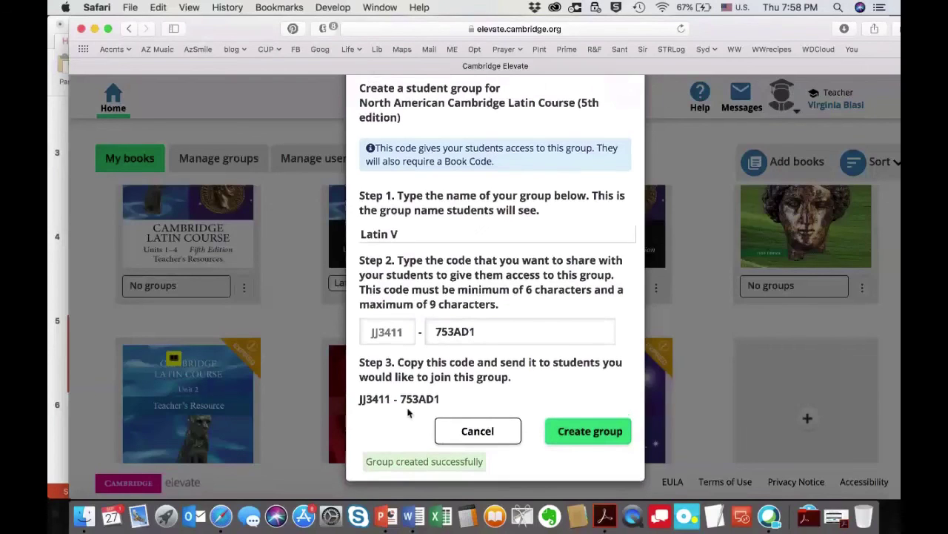
click(509, 434)
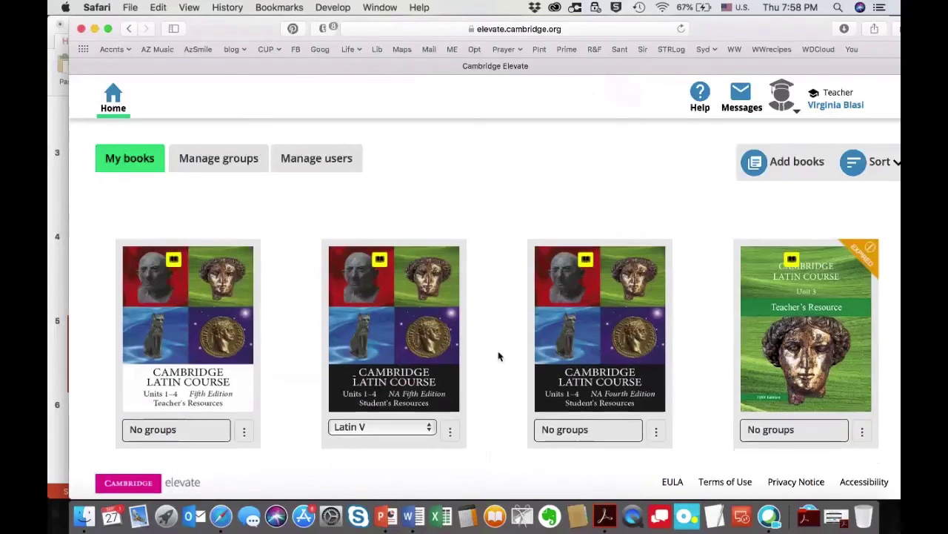
Start a new message addressed to the Per 2 L1 group, then close the Messages panel.
click(739, 98)
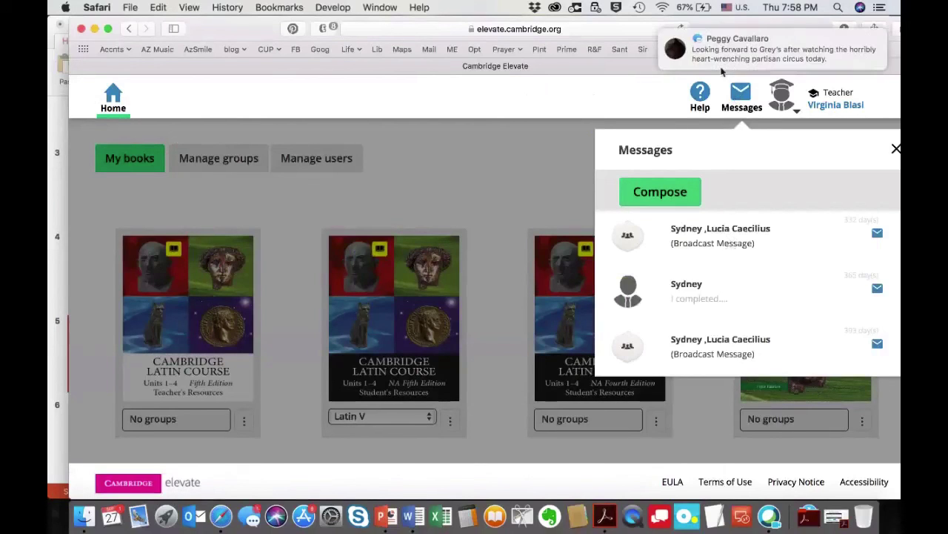
drag(783, 35, 753, 29)
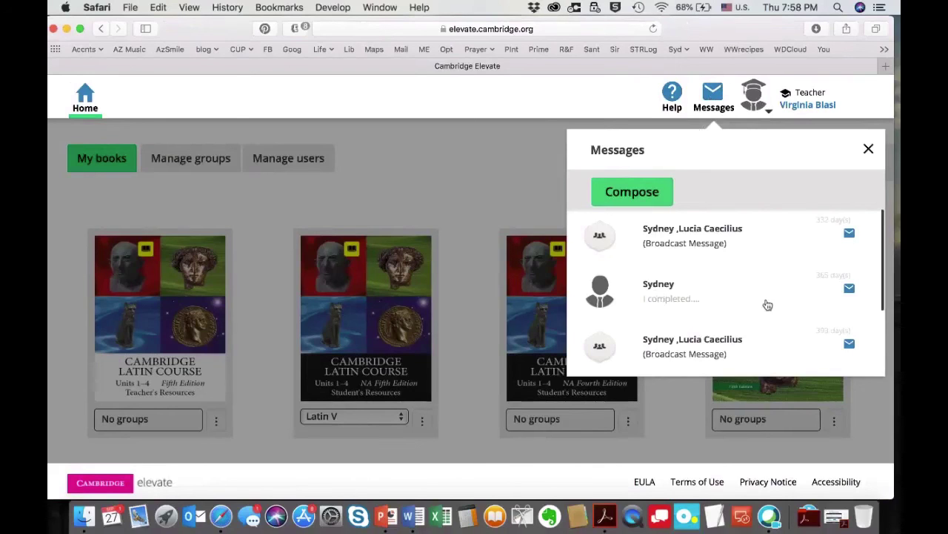
click(618, 193)
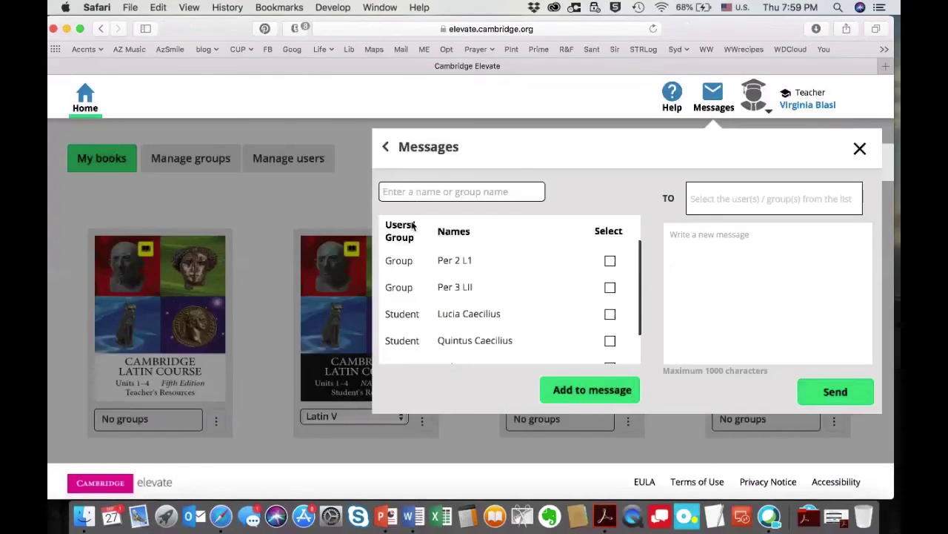
click(610, 262)
click(859, 150)
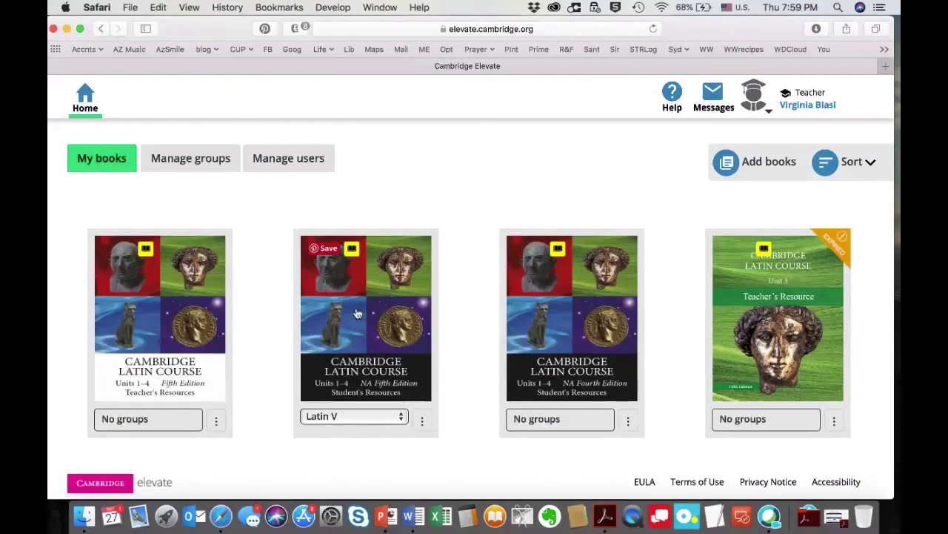
Log out of the teacher account from the avatar menu.
click(769, 113)
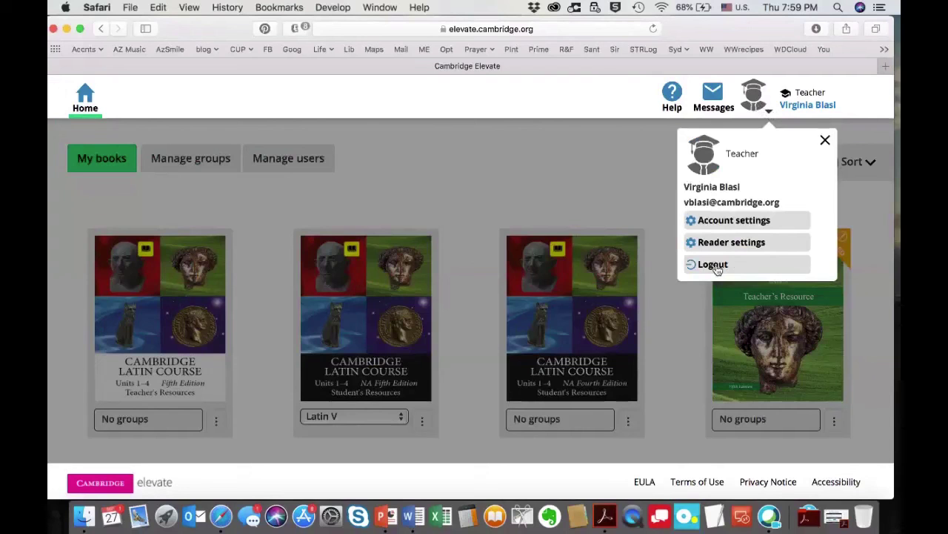
click(714, 265)
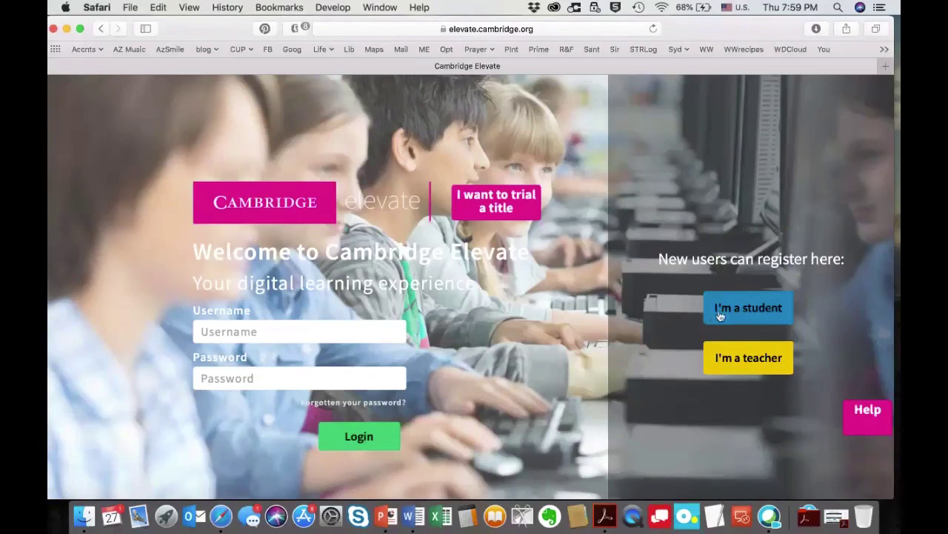
Open the I'm a student registration form and scroll through its book code, username, name, email and password fields.
click(721, 315)
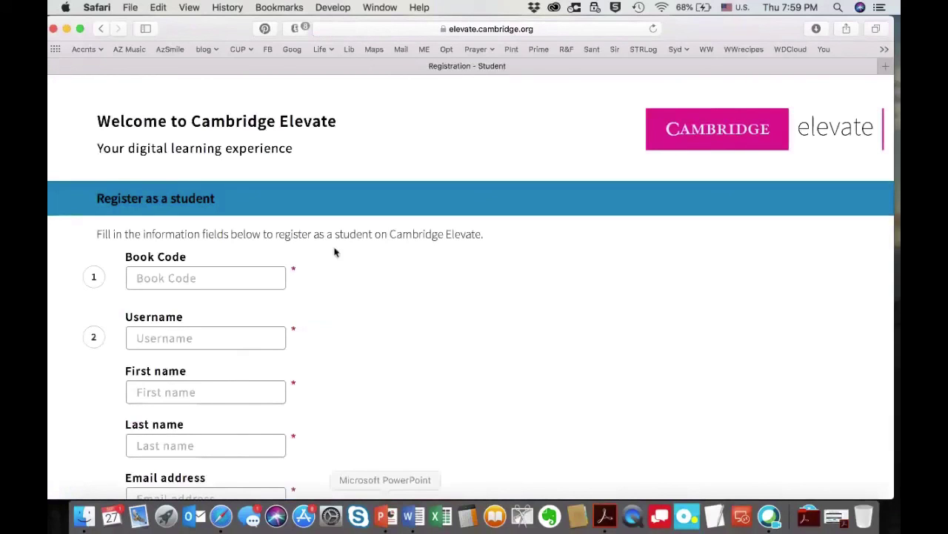
scroll(304, 406, down, 5)
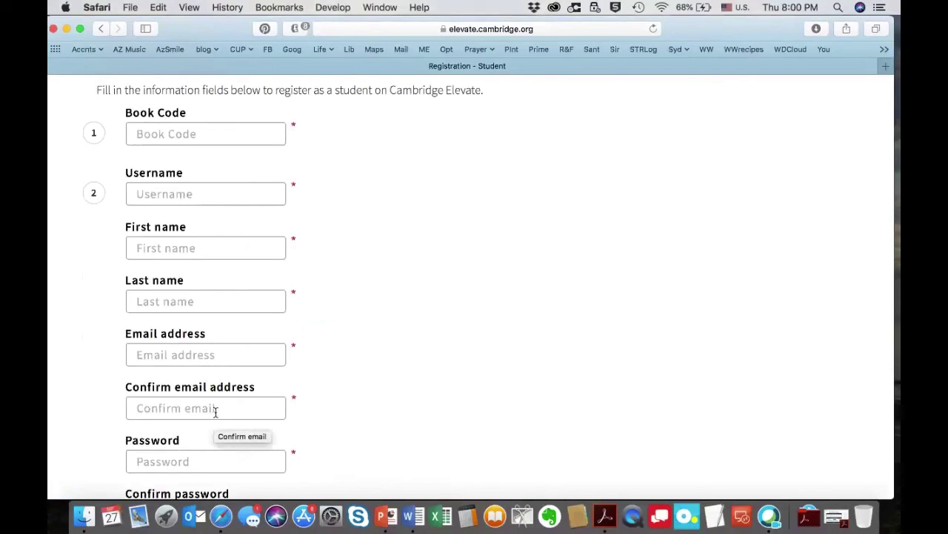
click(101, 28)
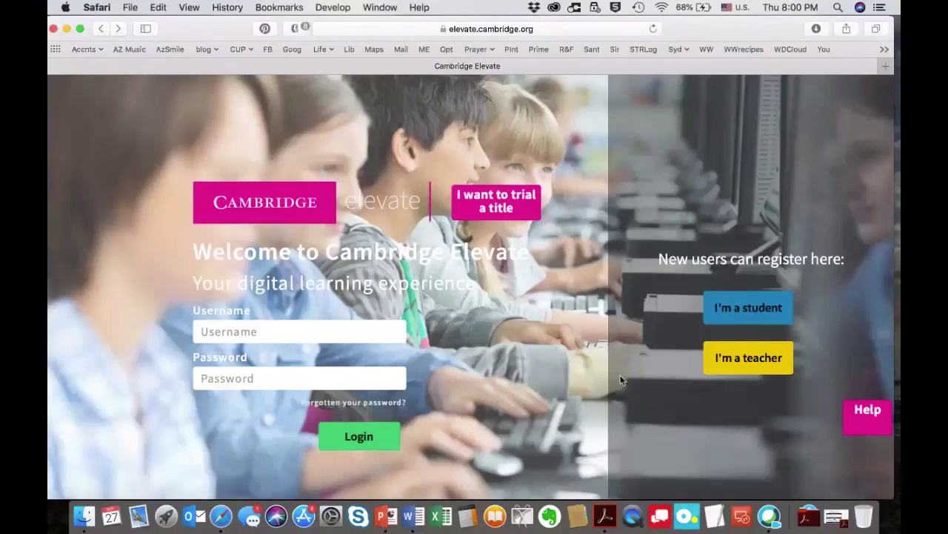
click(734, 317)
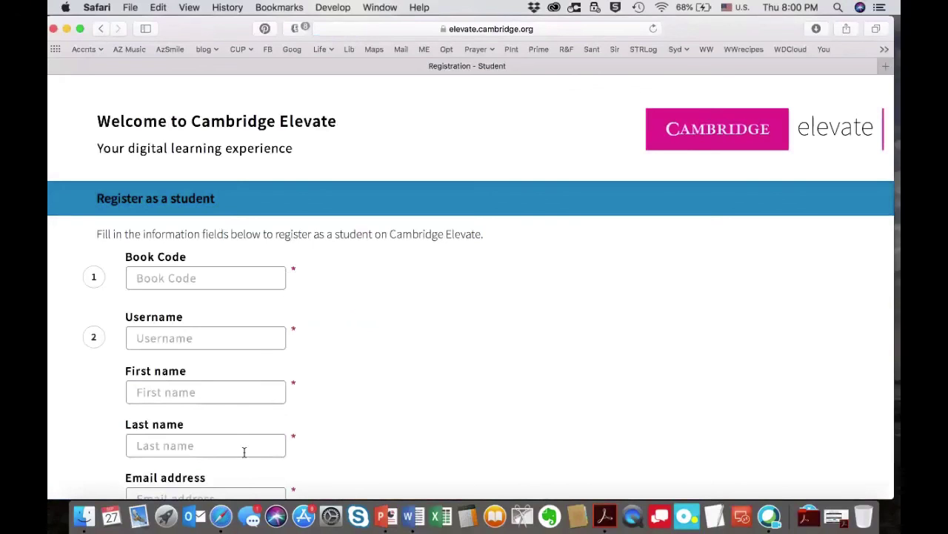
scroll(228, 382, down, 2)
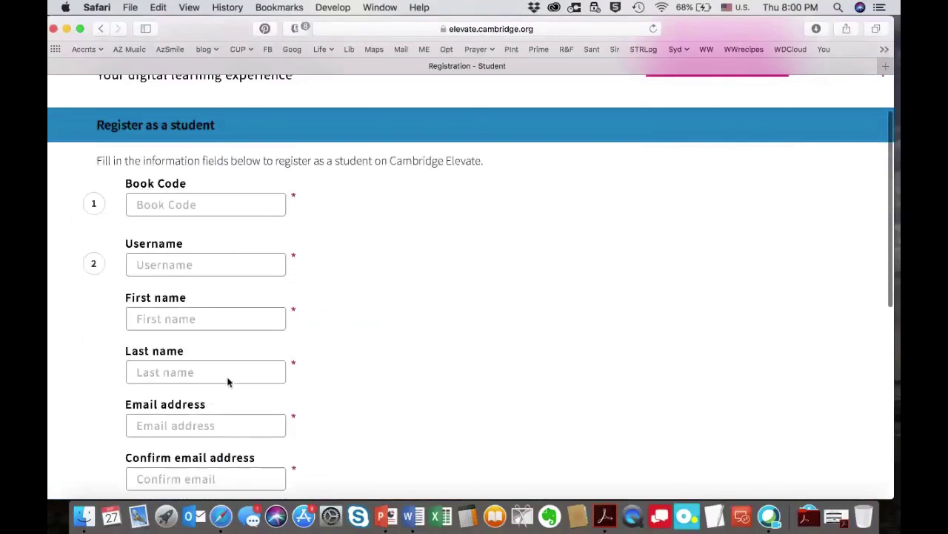
scroll(228, 382, down, 4)
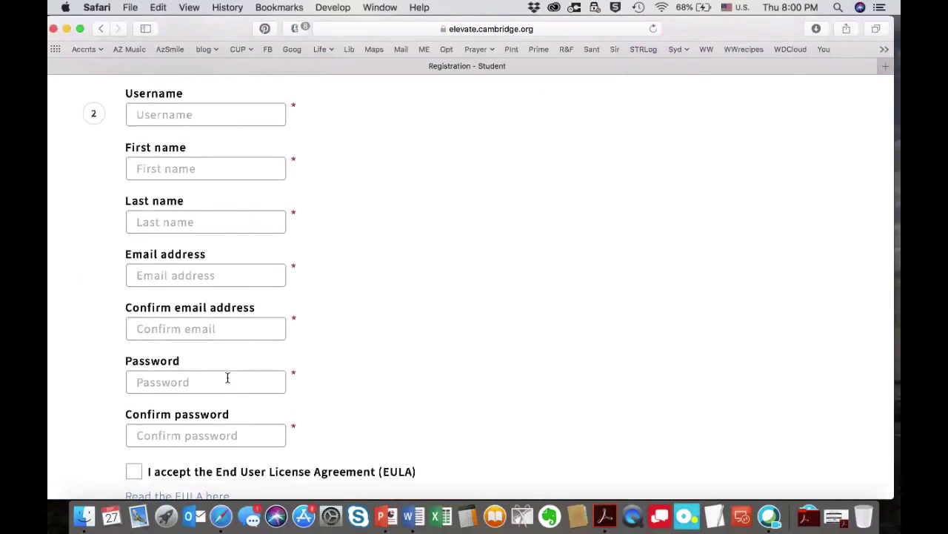
scroll(227, 377, up, 6)
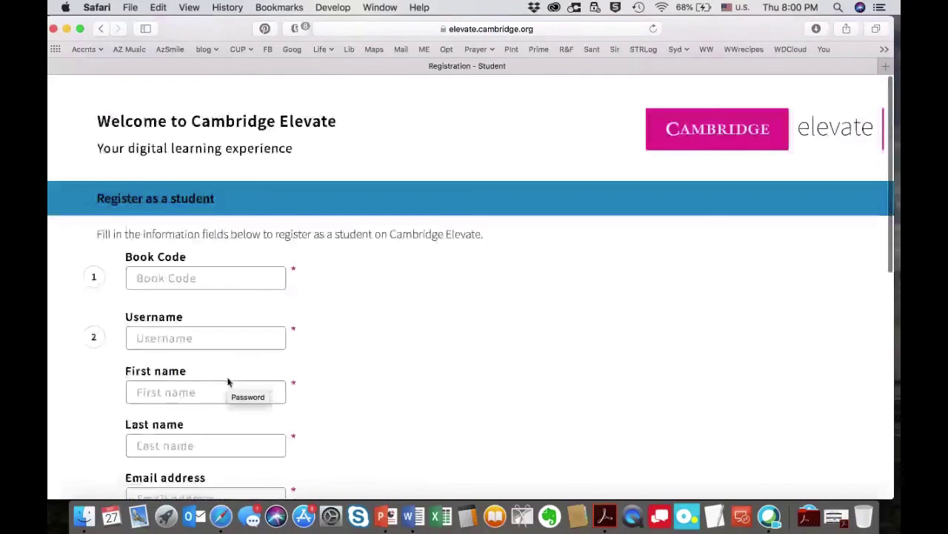
Log back in as the teacher using the saved login, then open Manage users.
click(102, 29)
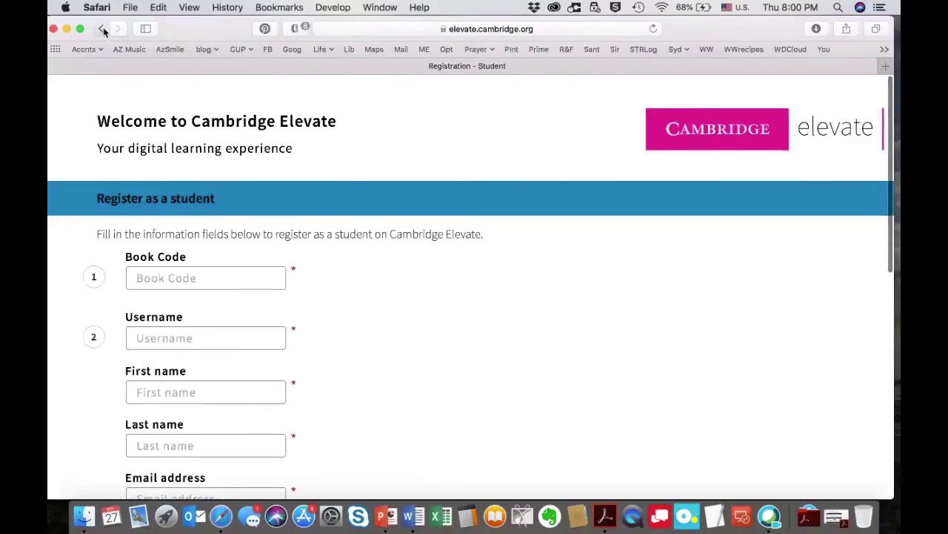
click(284, 333)
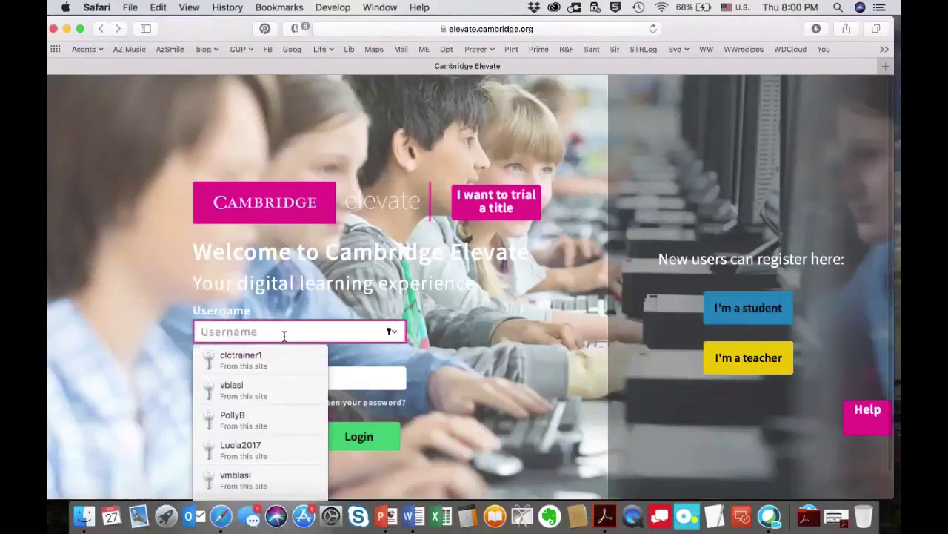
text(clc)
click(286, 360)
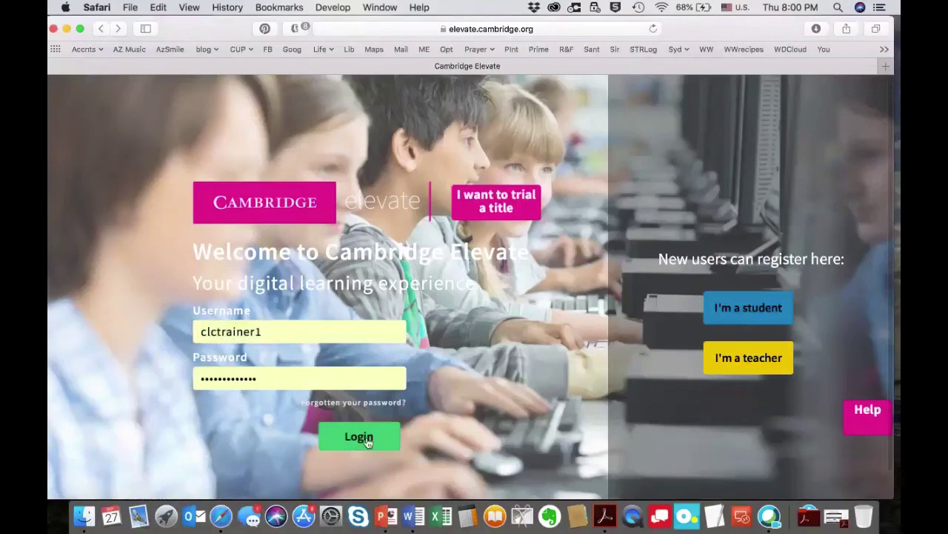
click(369, 441)
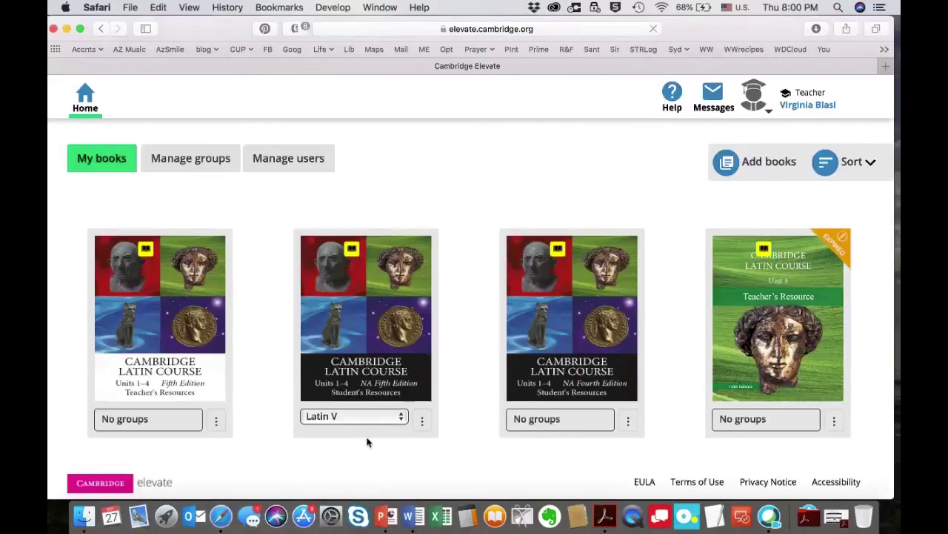
click(274, 162)
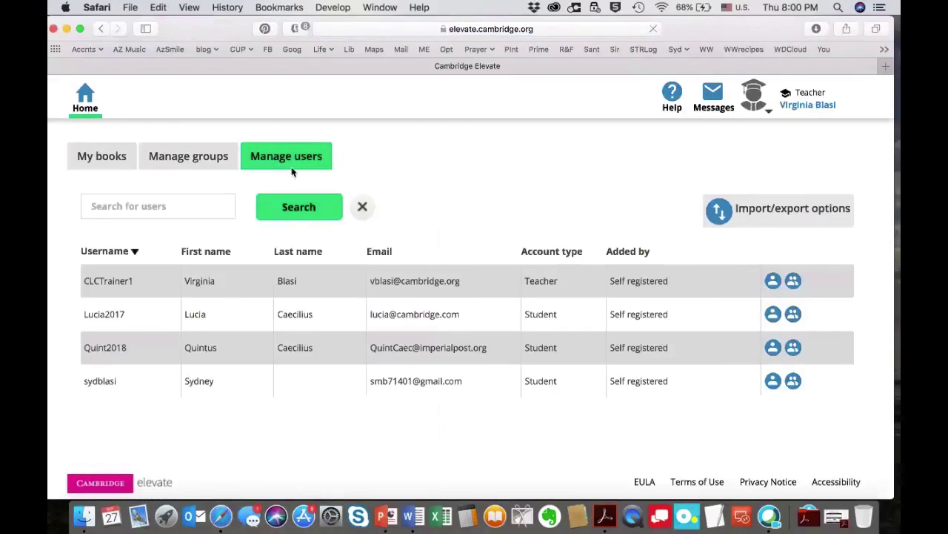
Download BulkUploadTemplate.xlsx from the import/export options and open it in Excel.
click(772, 213)
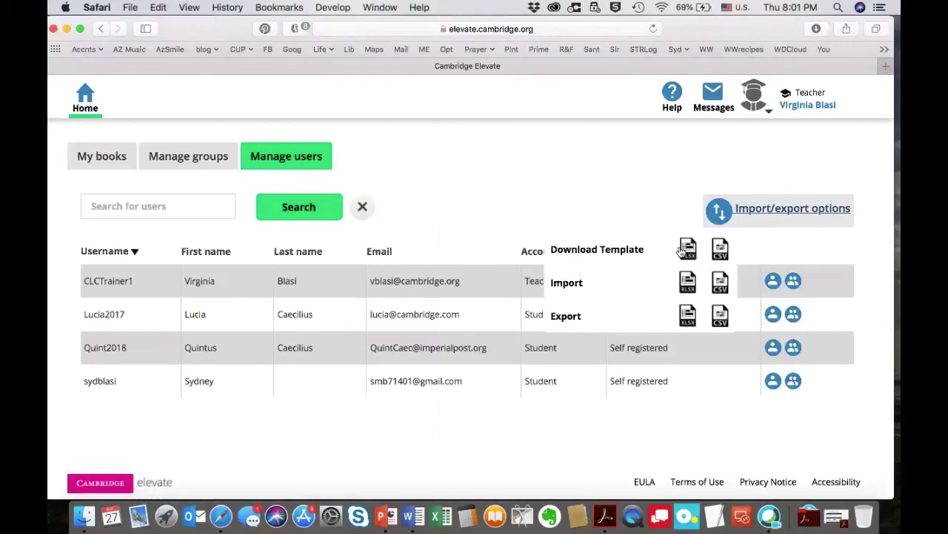
click(680, 251)
click(815, 30)
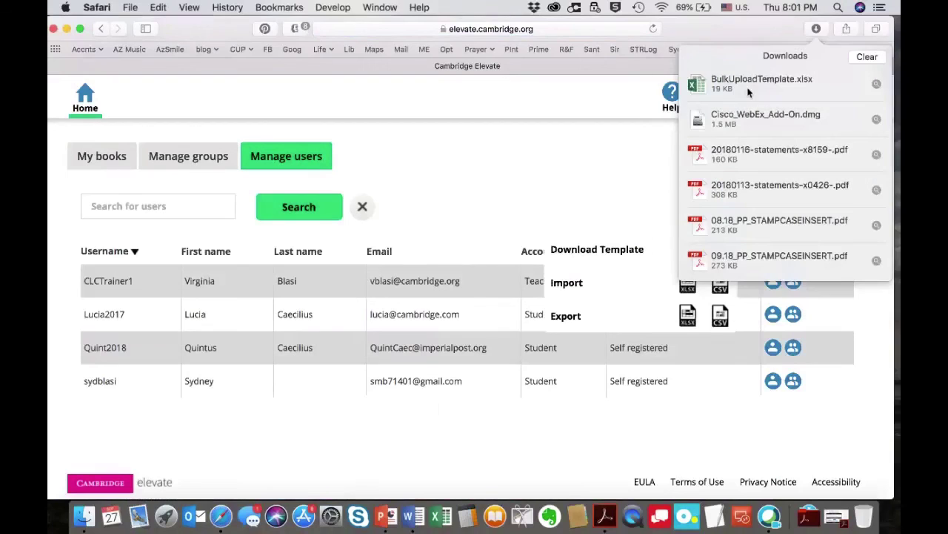
double_click(749, 88)
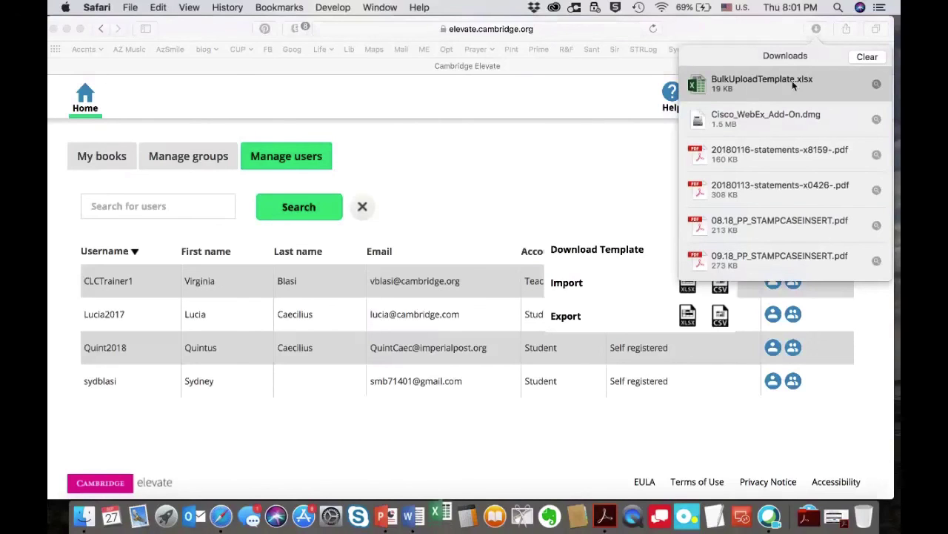
click(815, 29)
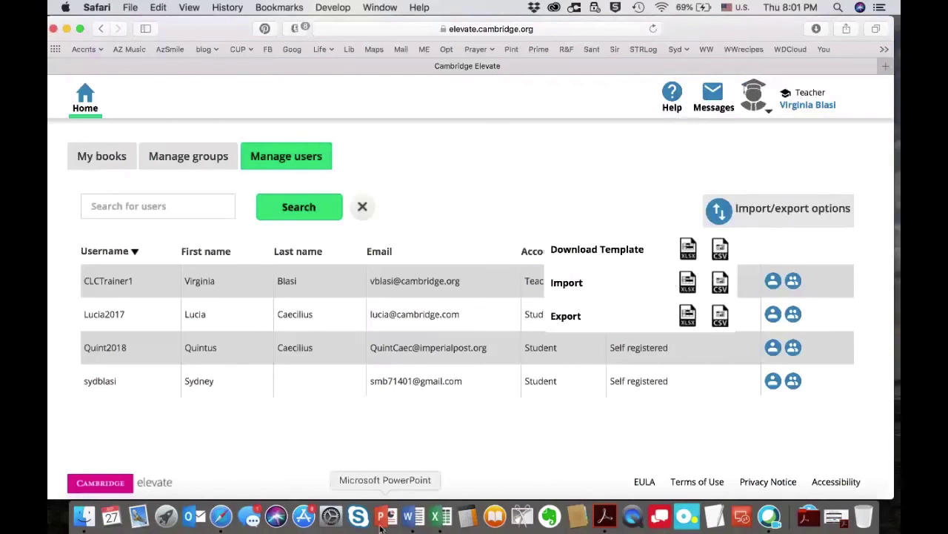
click(442, 517)
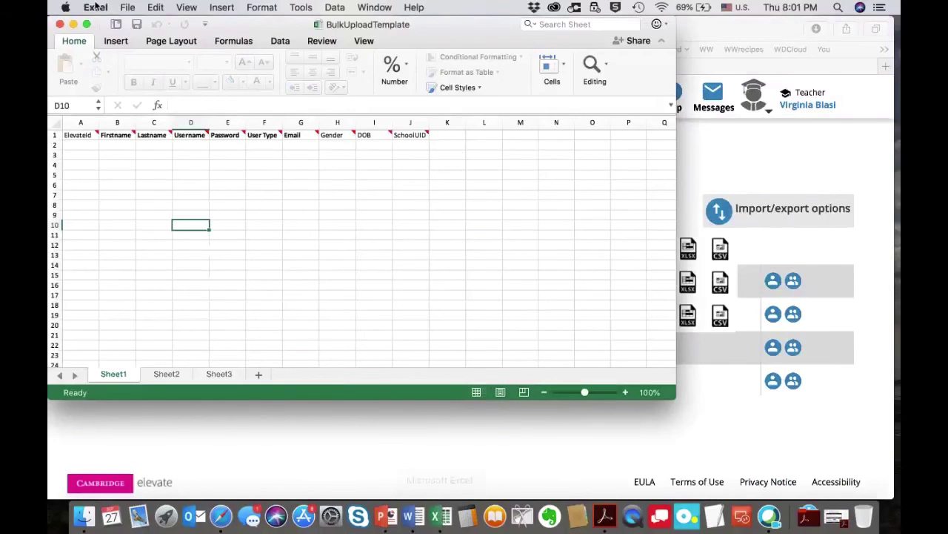
Check the template's ElevateId–SchoolUID header comments, select A2:A8, then close the workbook.
drag(230, 23, 361, 23)
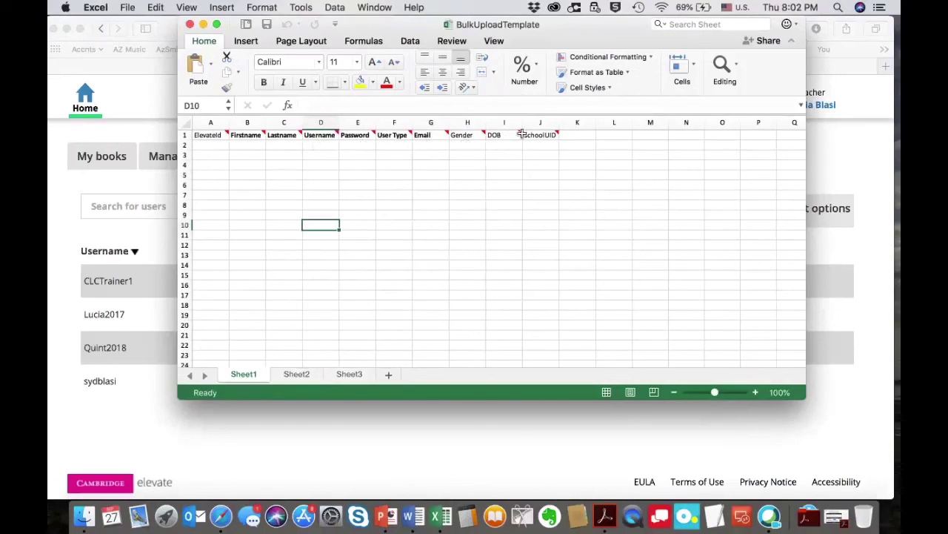
mouse_move(544, 134)
drag(209, 147, 213, 267)
click(190, 25)
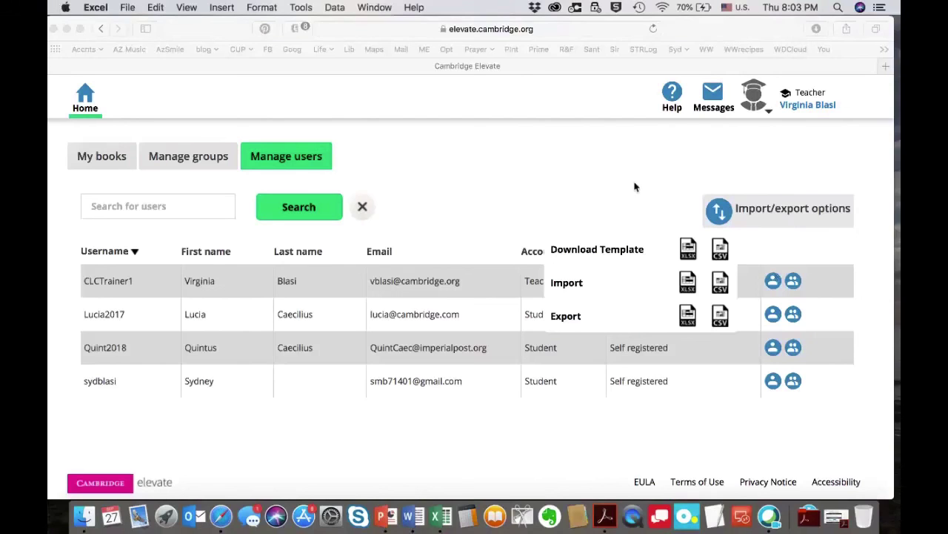
Open the Latin V student book from the Home book list.
click(84, 101)
click(86, 101)
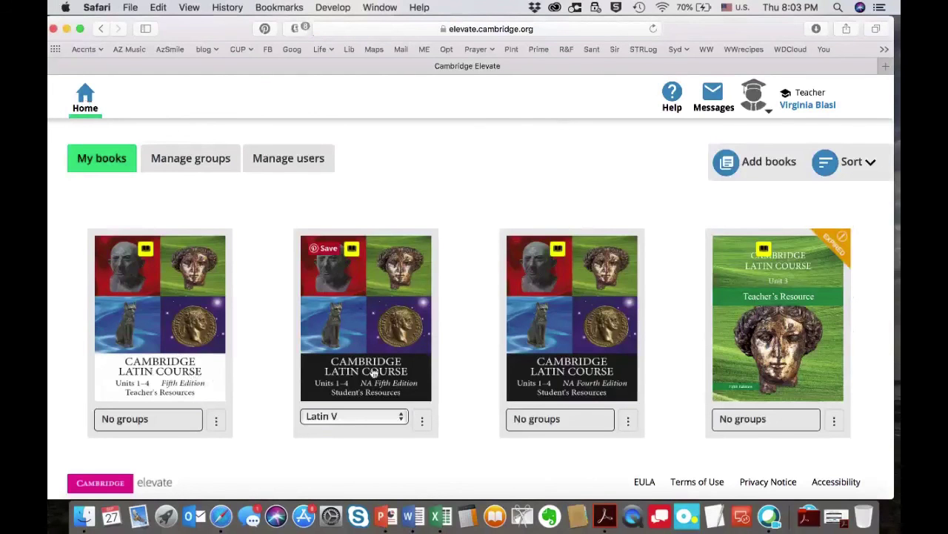
click(373, 371)
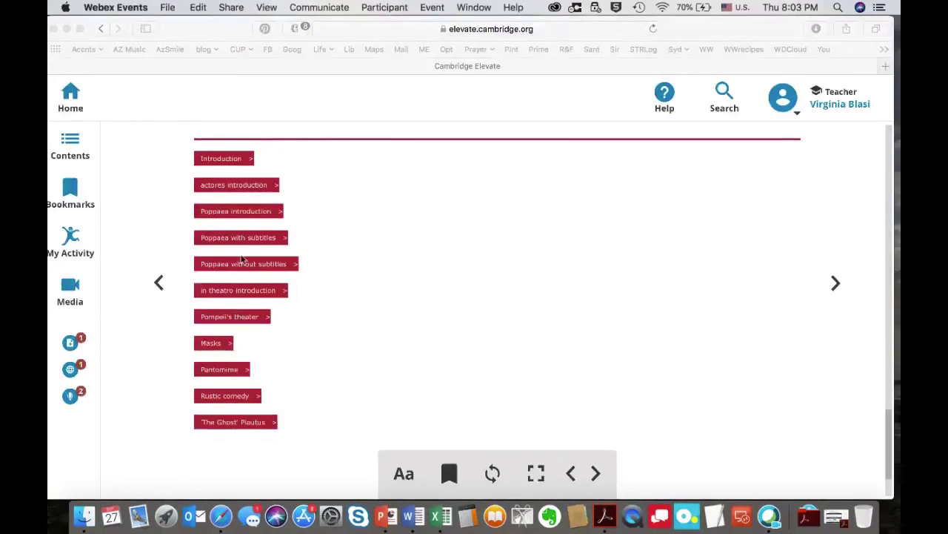
Bookmark the Declensions 2 activity and show My Activity with the saved note.
scroll(242, 258, up, 3)
scroll(241, 257, up, 4)
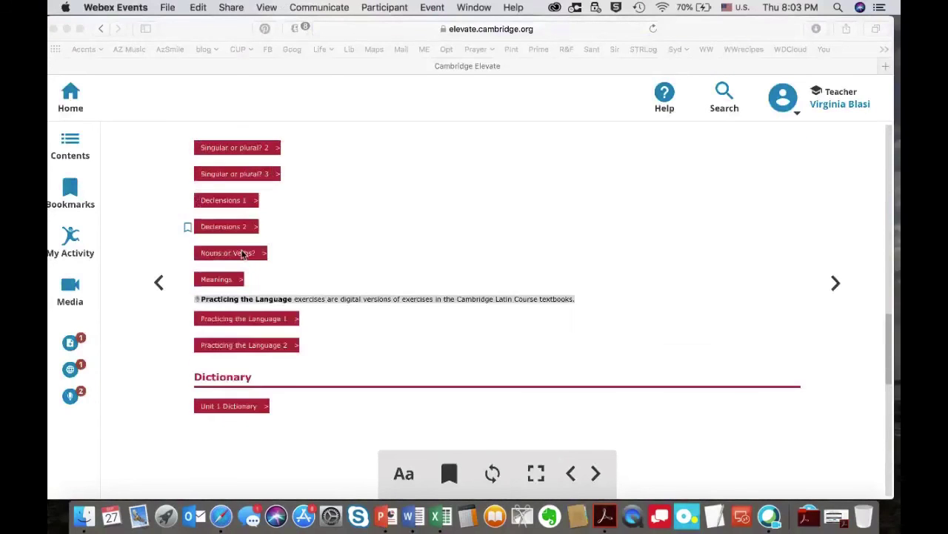
scroll(242, 254, up, 1)
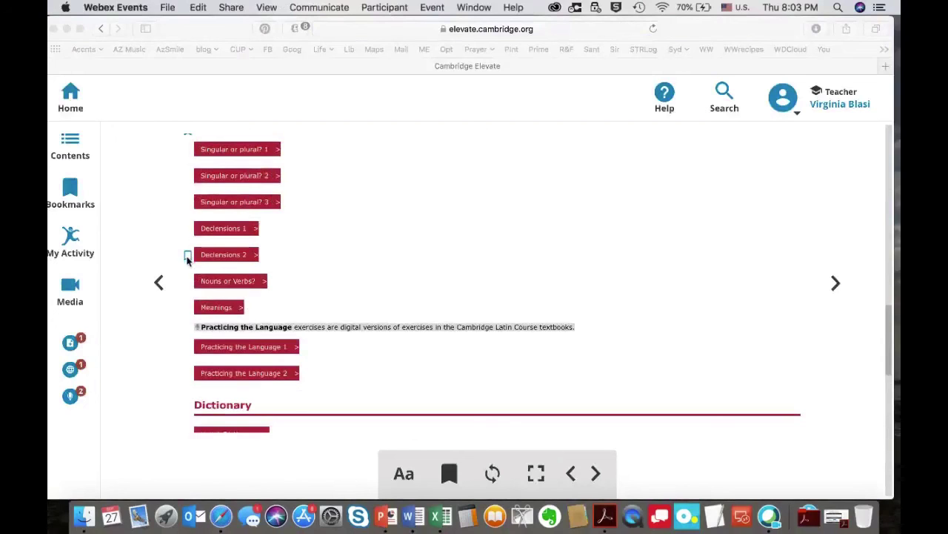
click(71, 197)
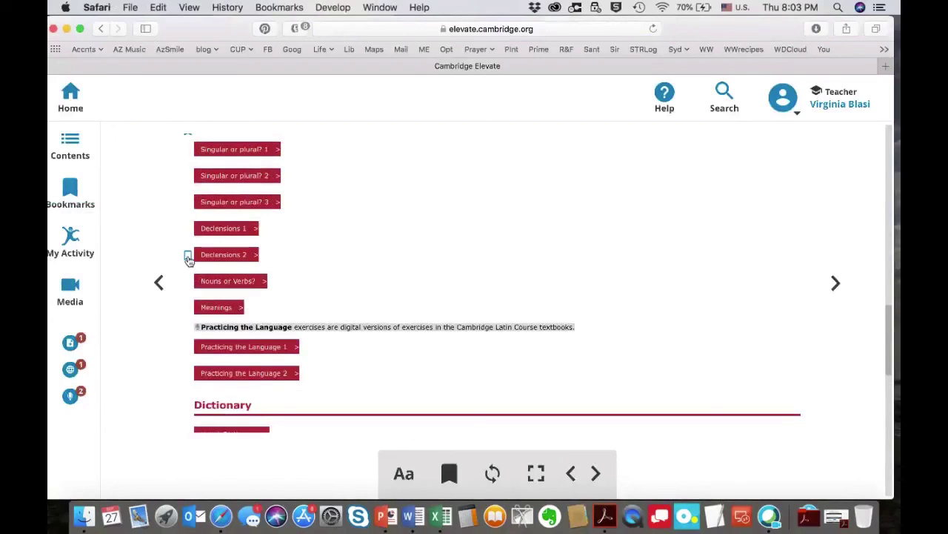
click(189, 256)
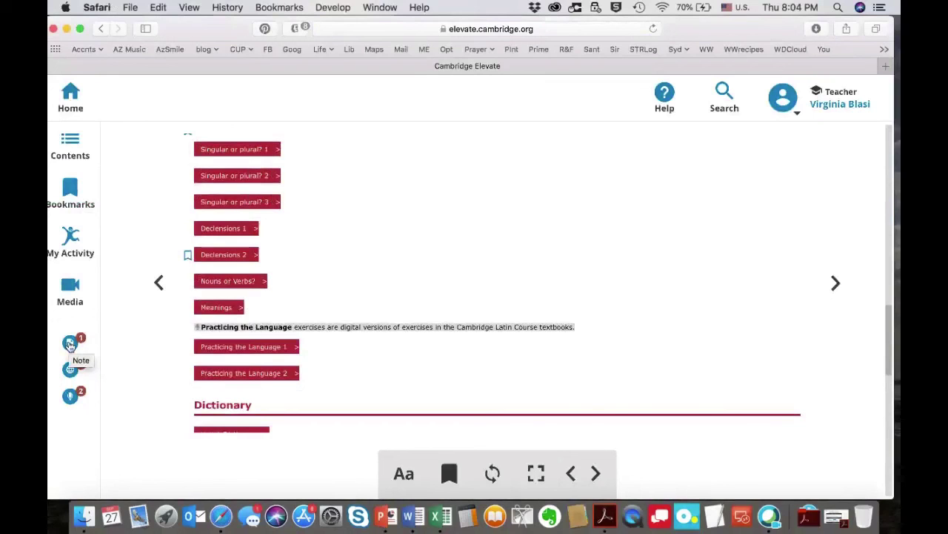
click(72, 345)
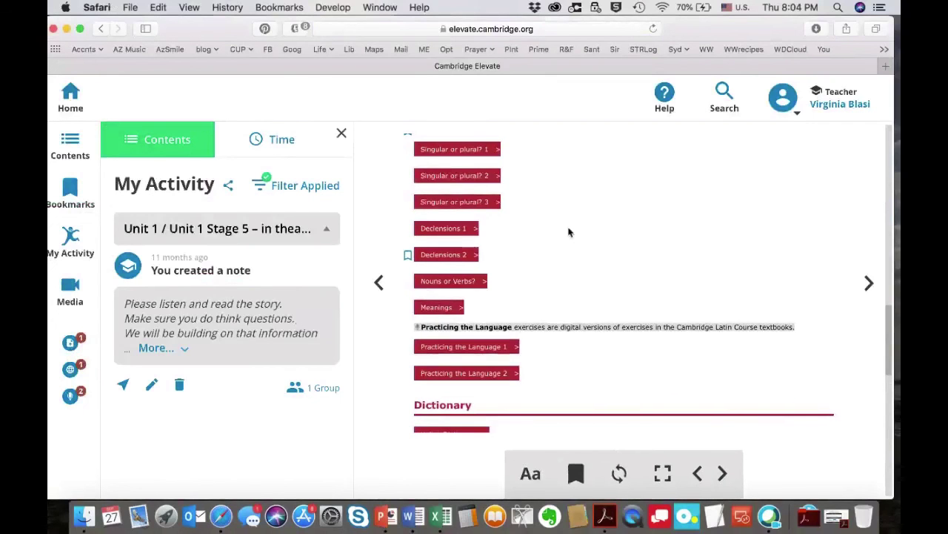
Preview the Singular or plural? 3 and 1 exercises, then select the Singular or plural? 1 text for annotation.
click(498, 203)
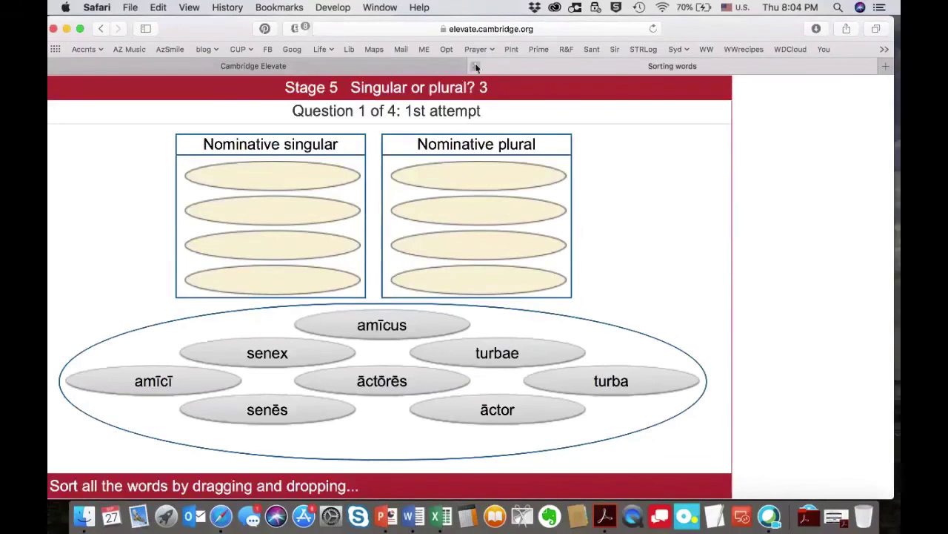
click(474, 66)
click(498, 150)
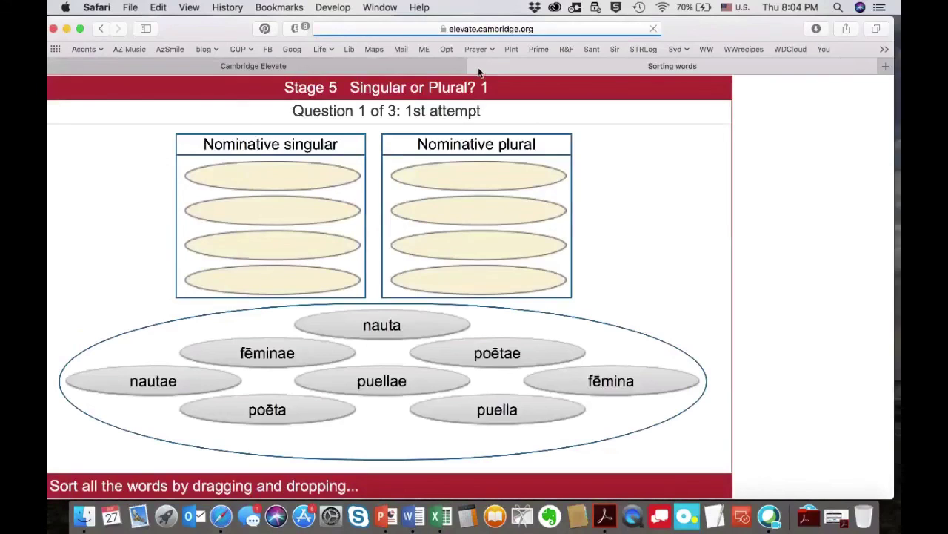
click(475, 66)
triple_click(498, 149)
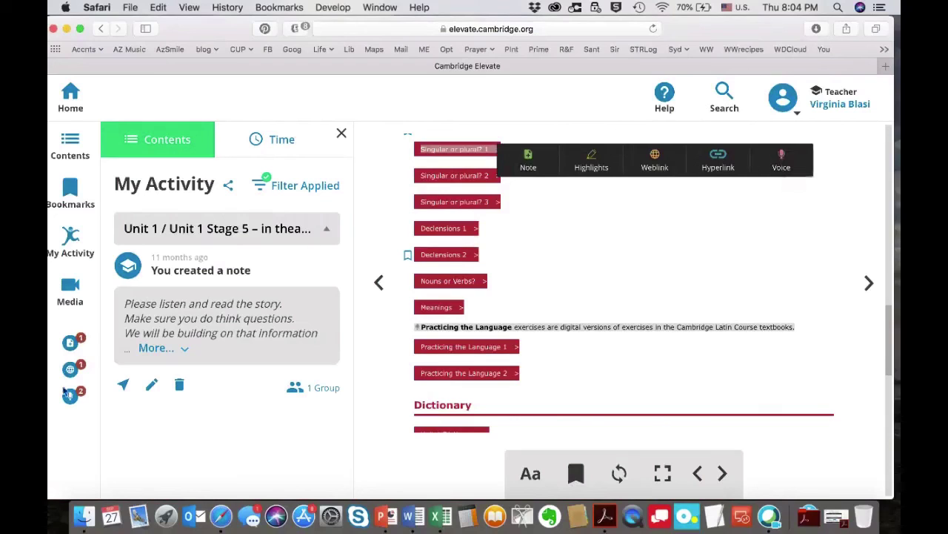
Add Unit 3 Stage 29 – Roma to the My Activity chapter filter, making 2 chapters.
click(285, 144)
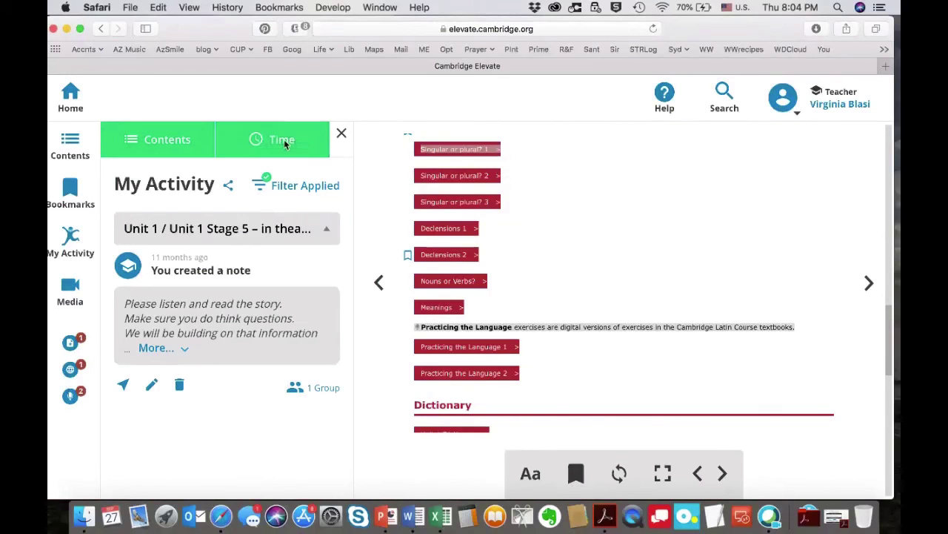
click(291, 188)
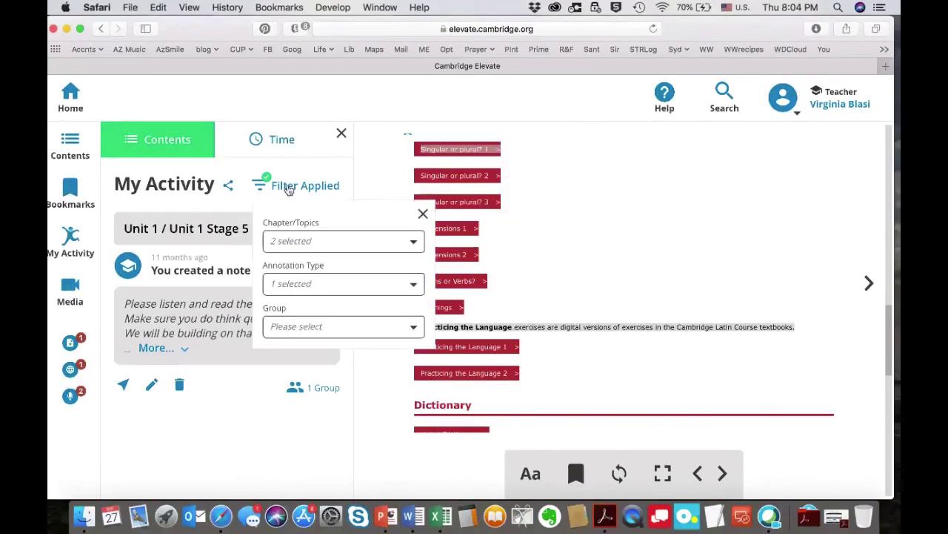
click(309, 245)
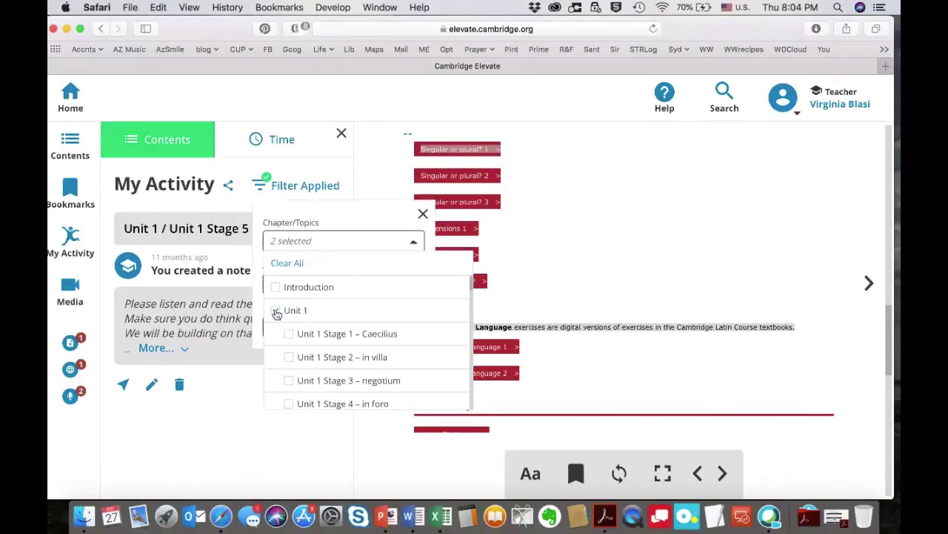
scroll(335, 390, down, 5)
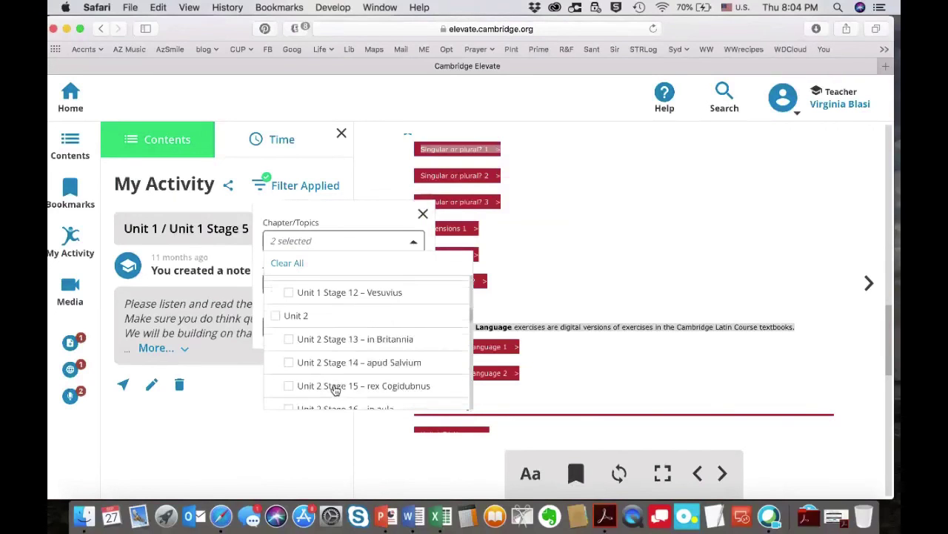
scroll(335, 390, down, 7)
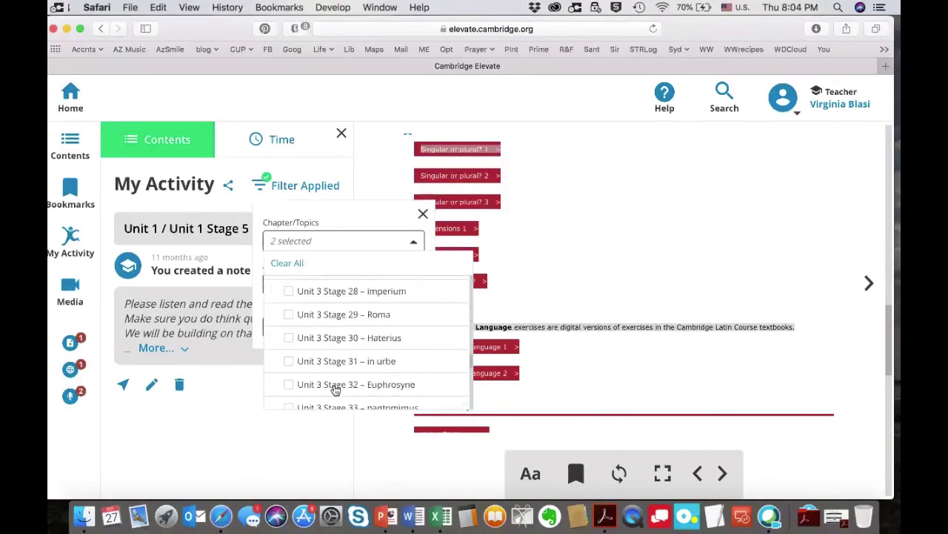
click(289, 314)
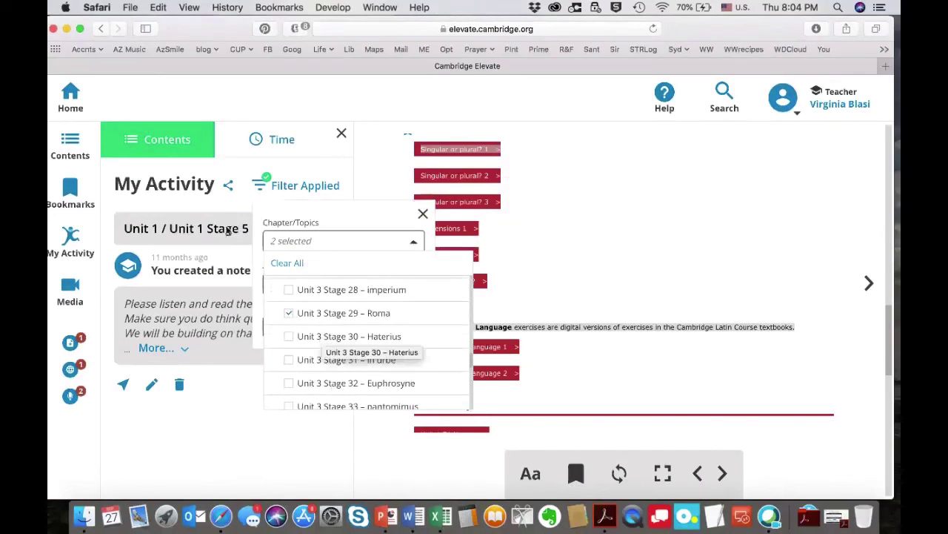
scroll(332, 326, up, 5)
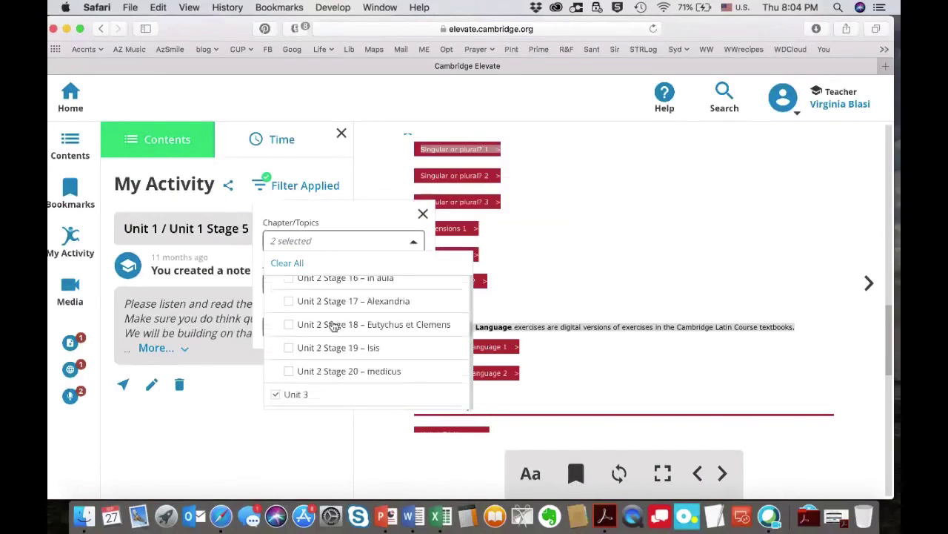
scroll(332, 326, up, 1)
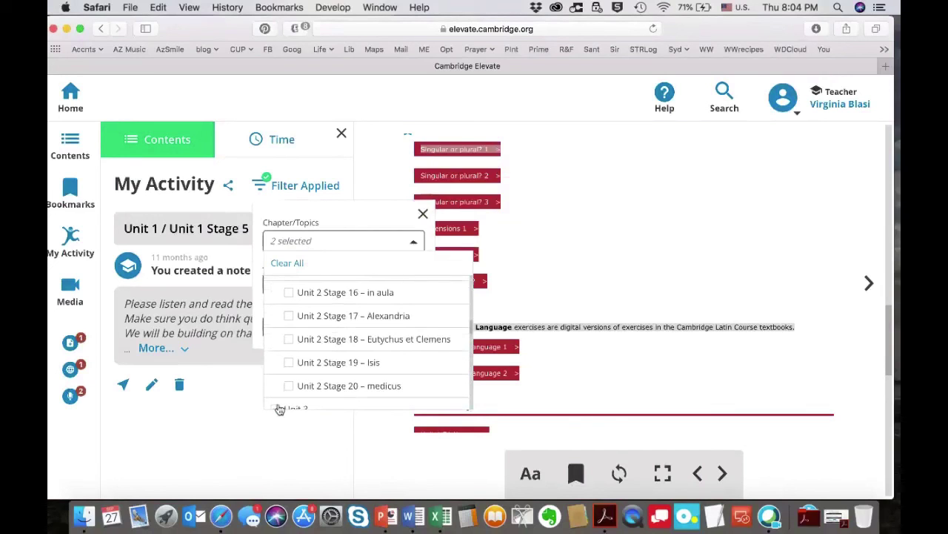
click(421, 214)
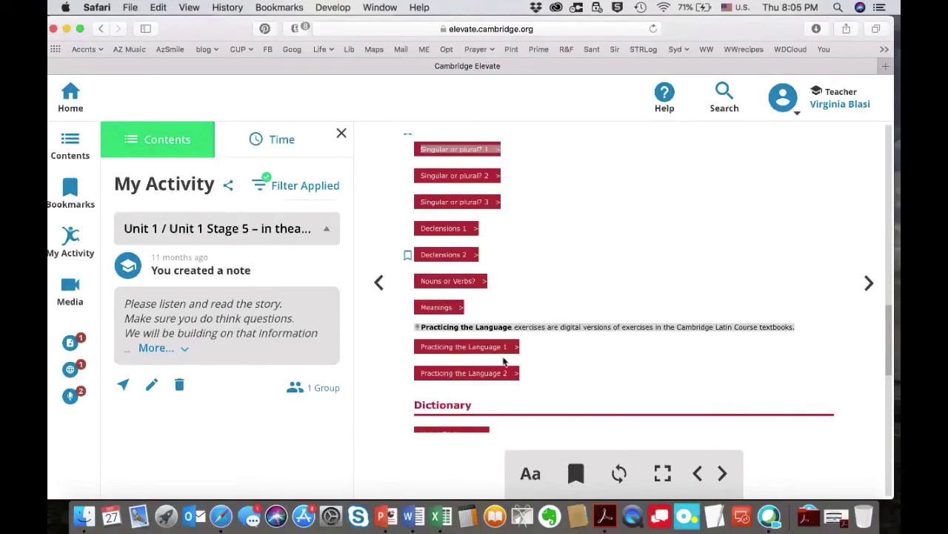
Leave Reader Settings unchanged, sync annotations, and advance two pages to Unit 1 Stage 7 – cena.
scroll(503, 360, up, 3)
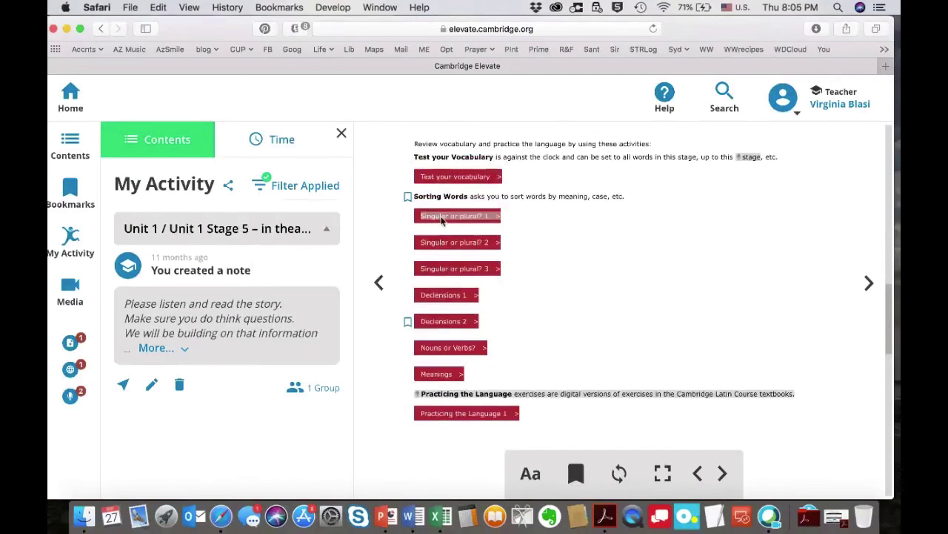
scroll(443, 218, up, 1)
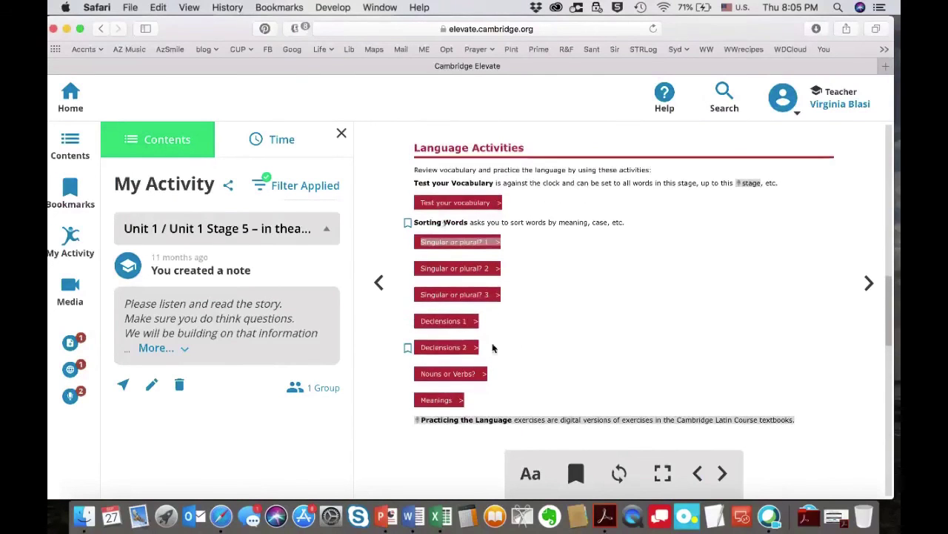
click(532, 478)
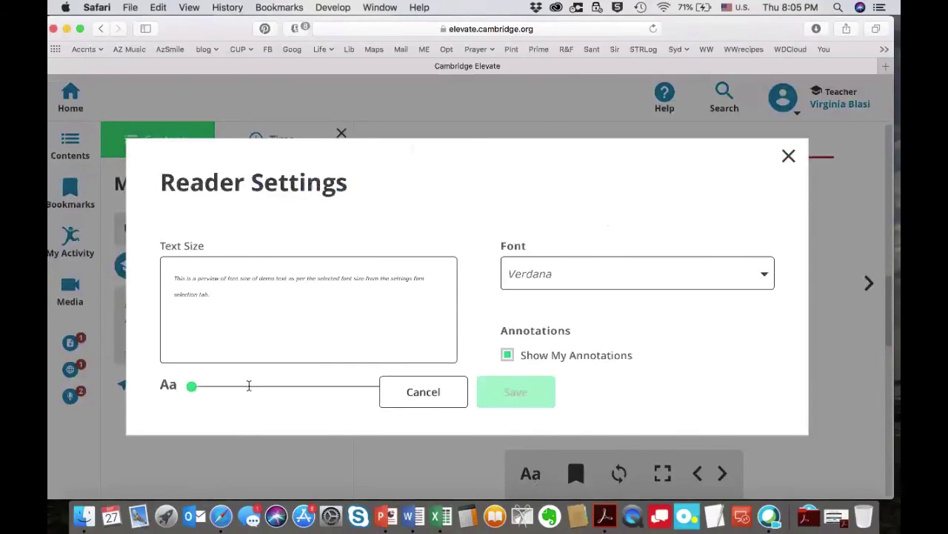
click(442, 391)
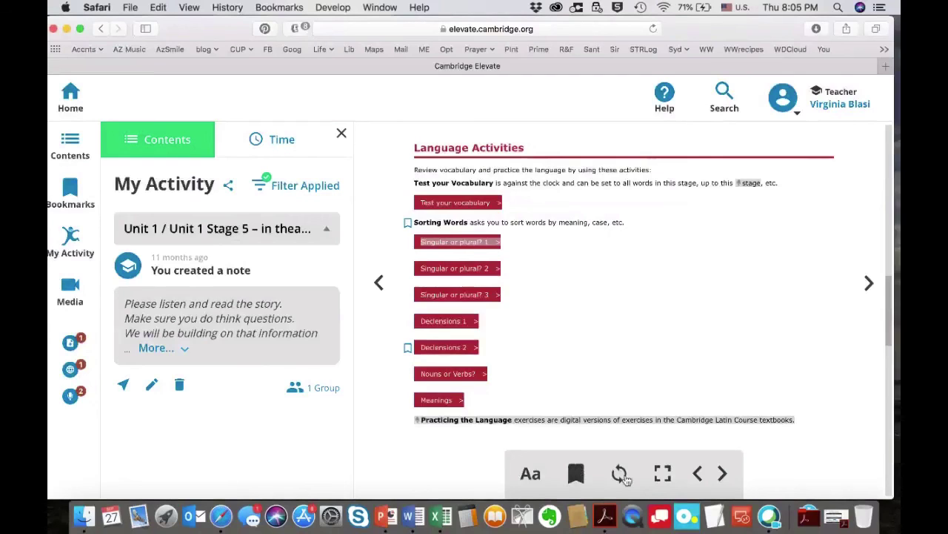
click(621, 474)
click(722, 473)
click(722, 473)
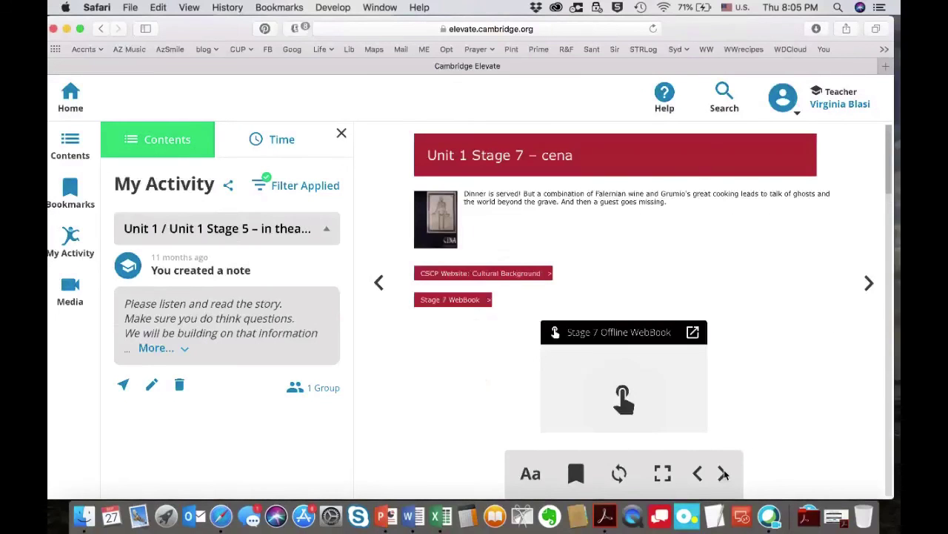